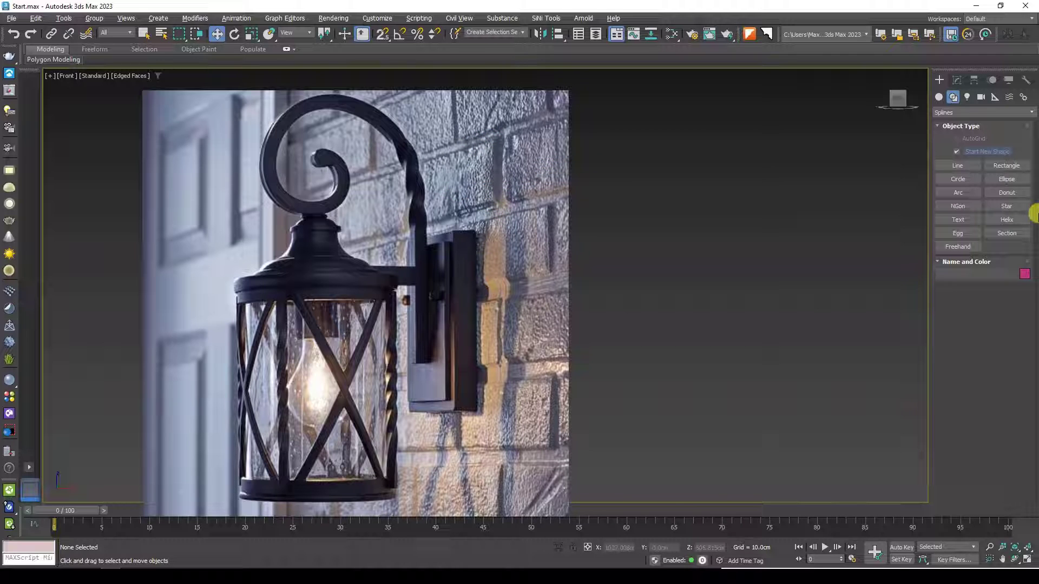
Choose Helix from the Shapes > Splines creation options beside the Front view
click(1007, 219)
Draw a helix over the lantern's scroll curl and rotate it to line up
drag(321, 226, 329, 232)
click(344, 144)
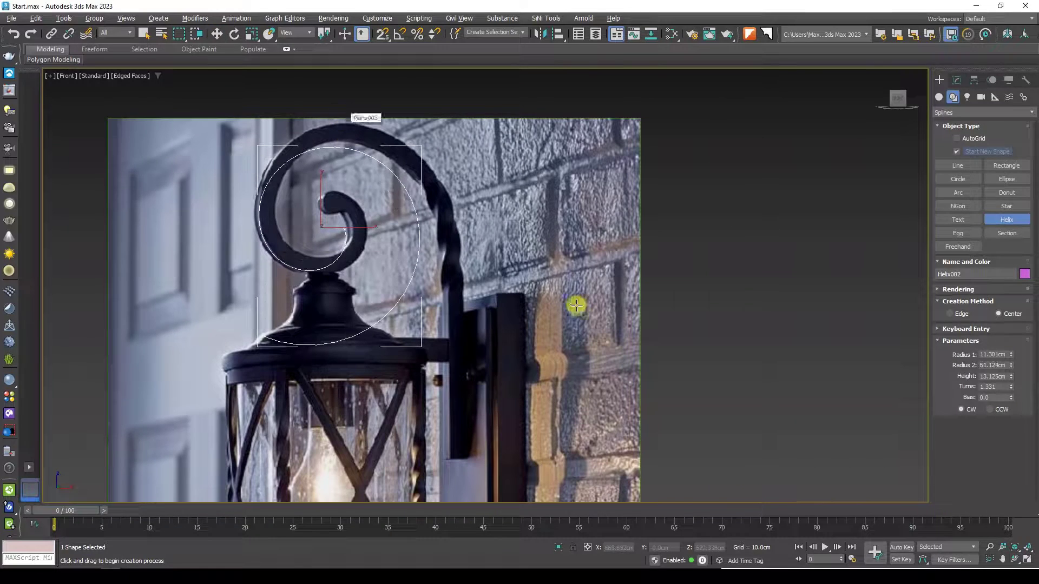
click(233, 33)
mouse_move(352, 195)
mouse_down()
mouse_move(346, 178)
mouse_move(349, 204)
mouse_up()
click(216, 34)
Set the helix to Radius 1 8.25 cm, Radius 2 53.178 cm and 1.105 turns
click(957, 80)
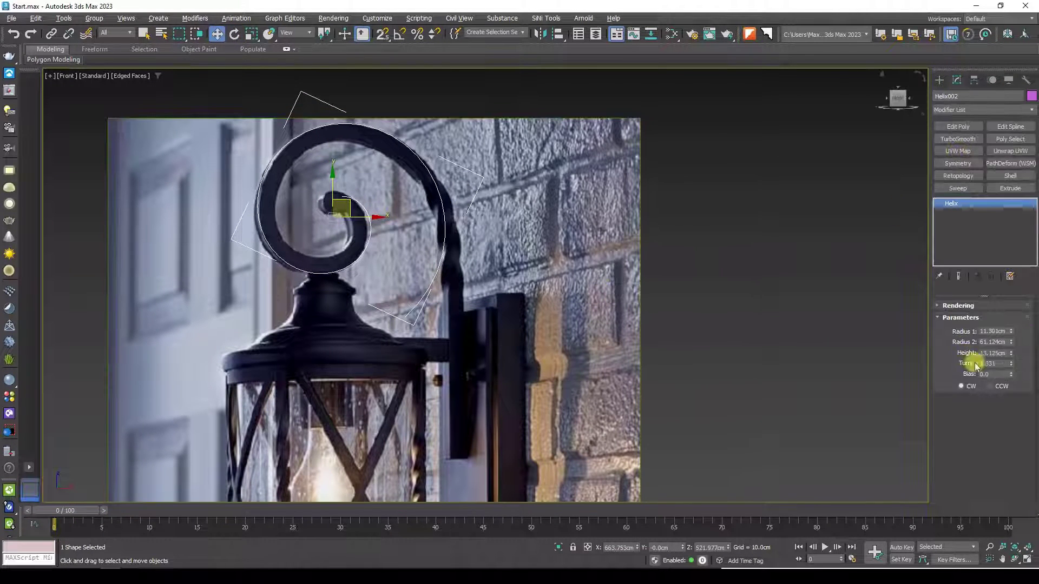
mouse_move(1011, 366)
mouse_down()
mouse_move(1014, 338)
mouse_move(1012, 353)
mouse_up()
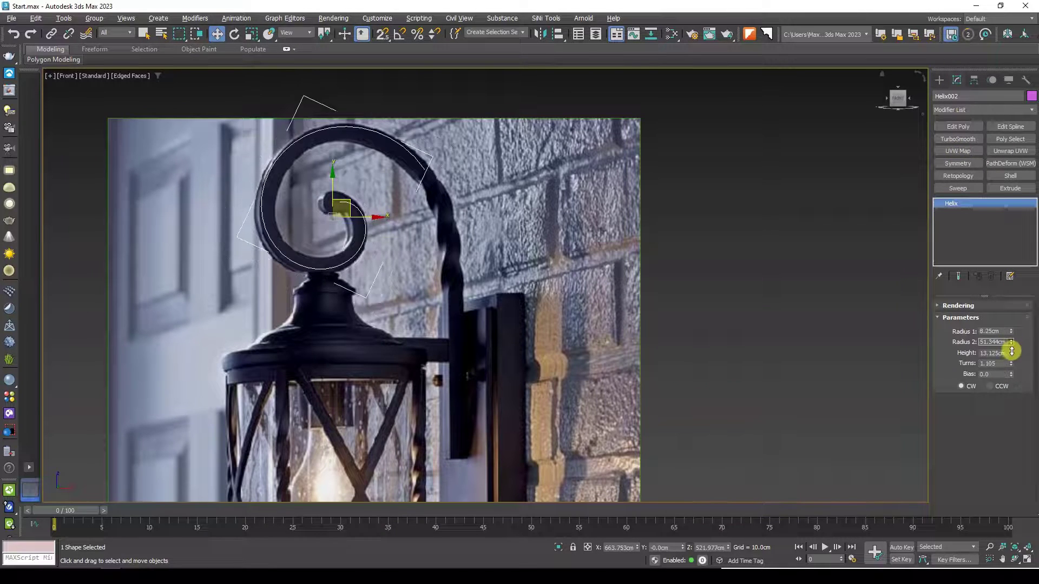
drag(406, 239, 530, 204)
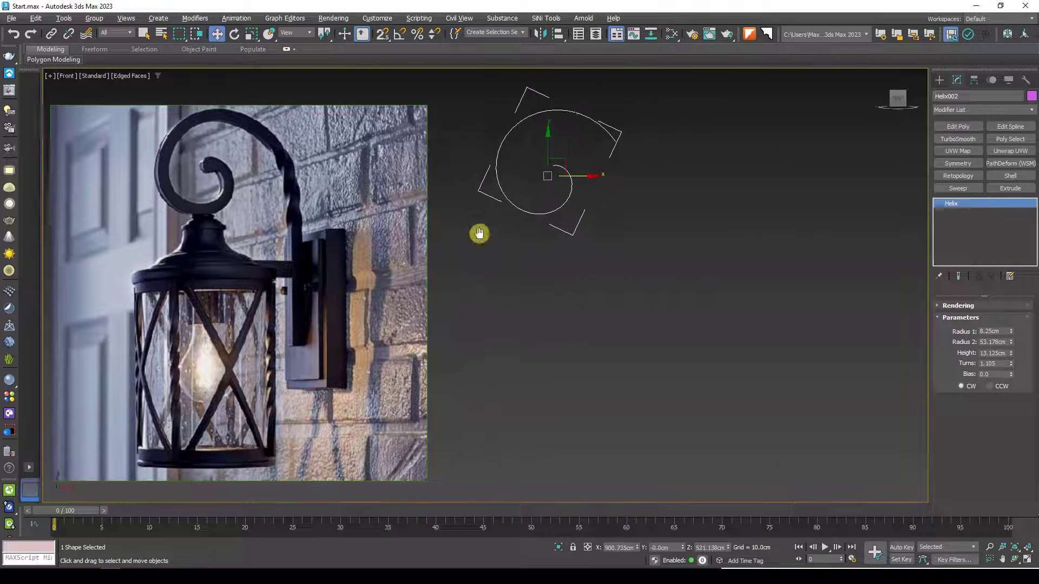
Draw a straight vertical stem down from the helix's outer end
click(566, 169)
key(f)
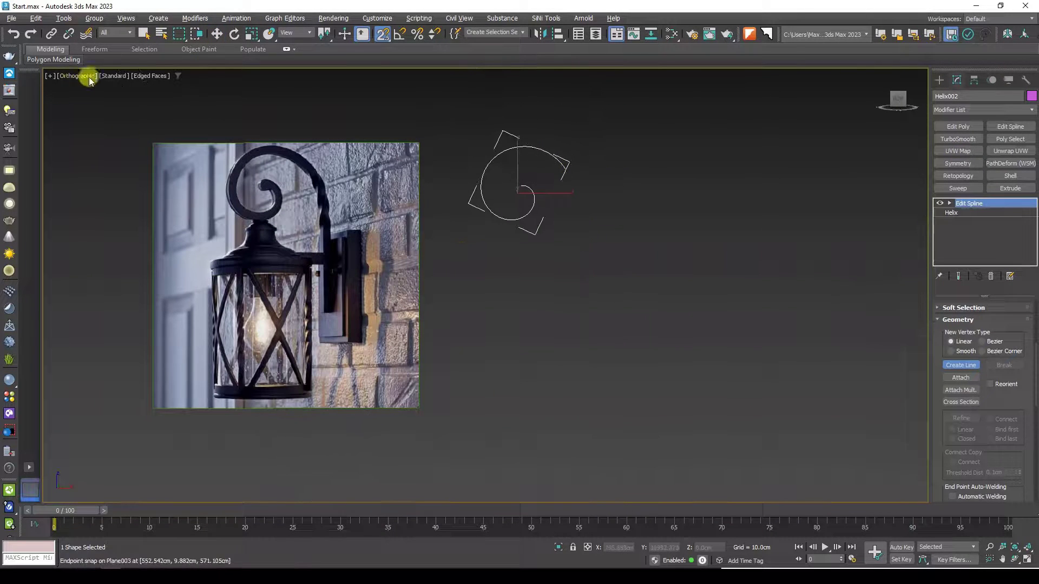
scroll(608, 215, up, 2)
scroll(575, 115, up, 2)
click(570, 123)
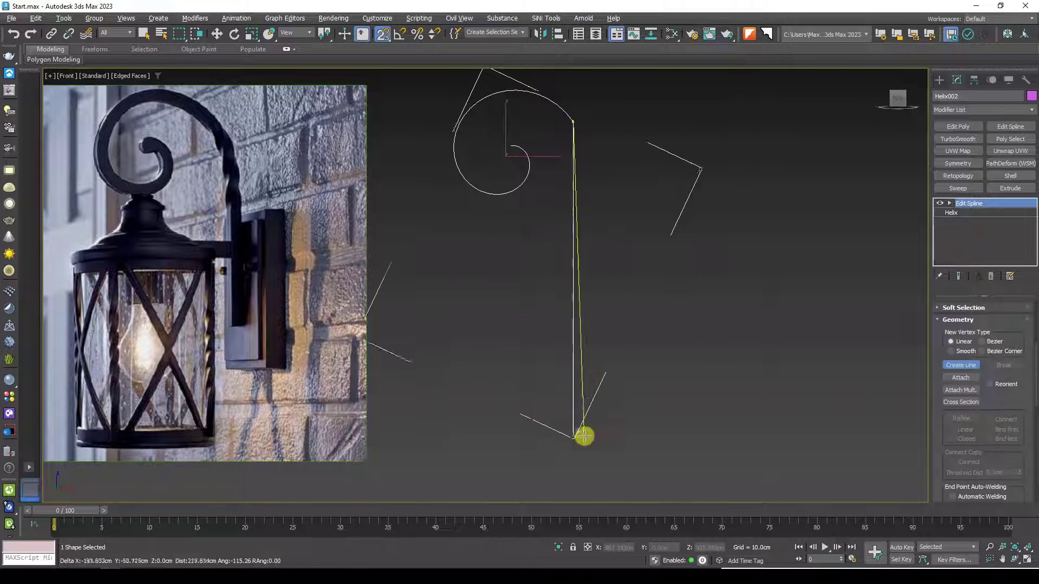
click(572, 328)
right_click(564, 328)
scroll(629, 195, up, 3)
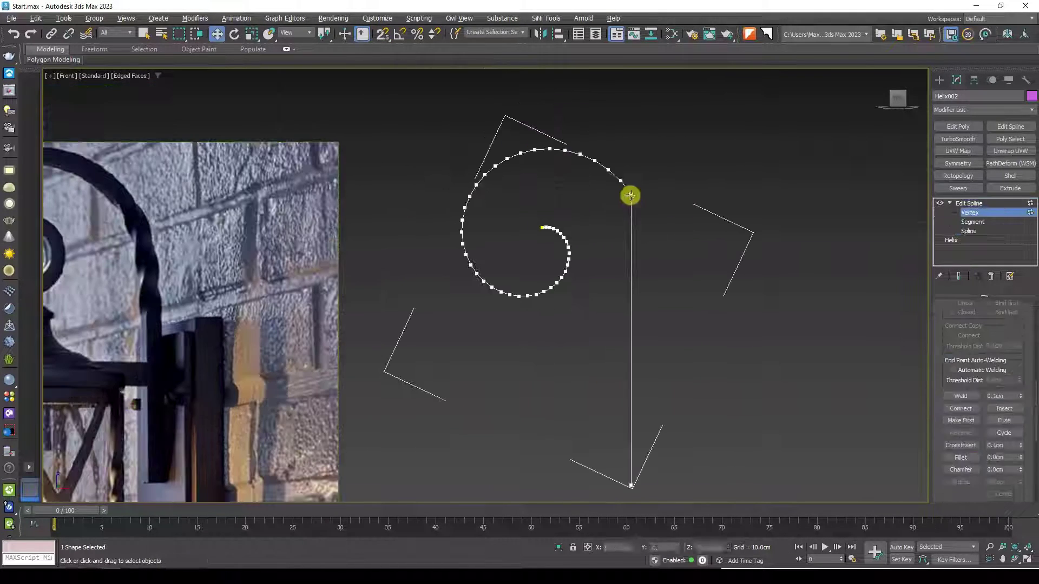
right_click(629, 198)
Fillet the corner vertex where the stem meets the spiral to round it
click(674, 214)
drag(957, 473, 957, 306)
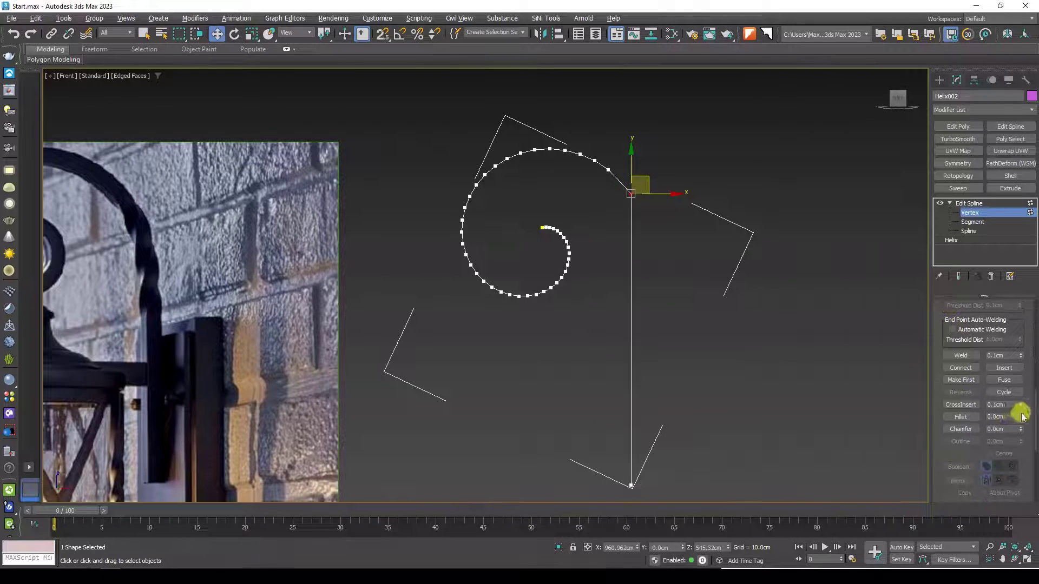
drag(1020, 416, 1017, 403)
scroll(609, 175, up, 4)
scroll(609, 176, up, 2)
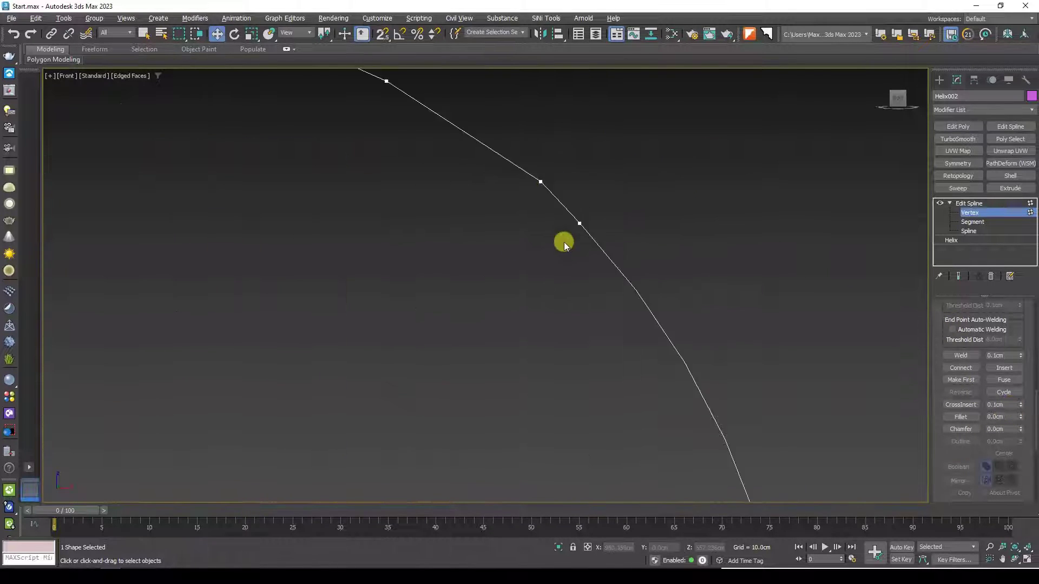
scroll(561, 241, down, 3)
scroll(550, 257, down, 3)
scroll(524, 200, down, 4)
middle_drag(525, 200, 560, 266)
scroll(749, 327, down, 2)
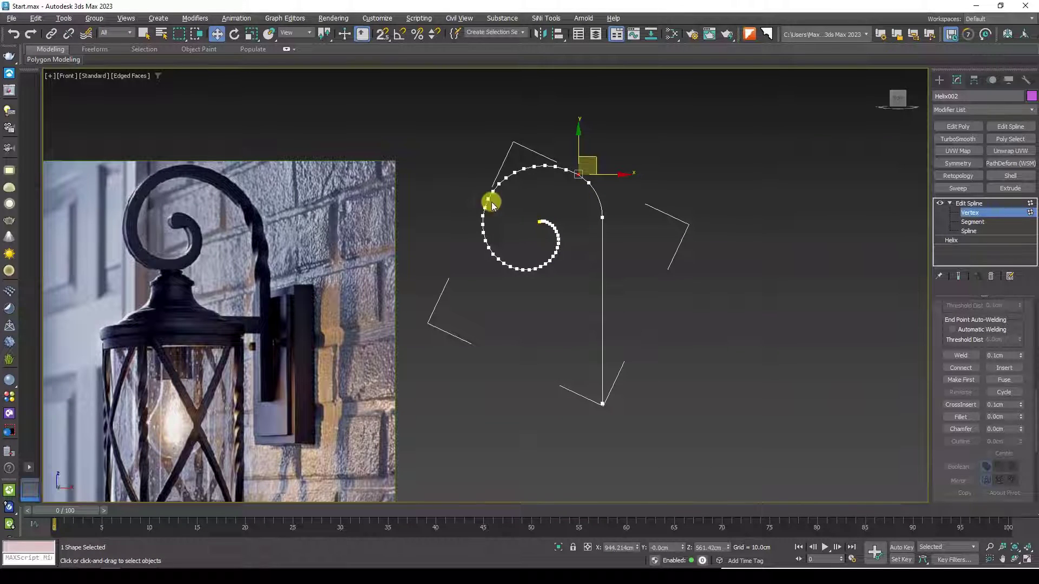
click(950, 204)
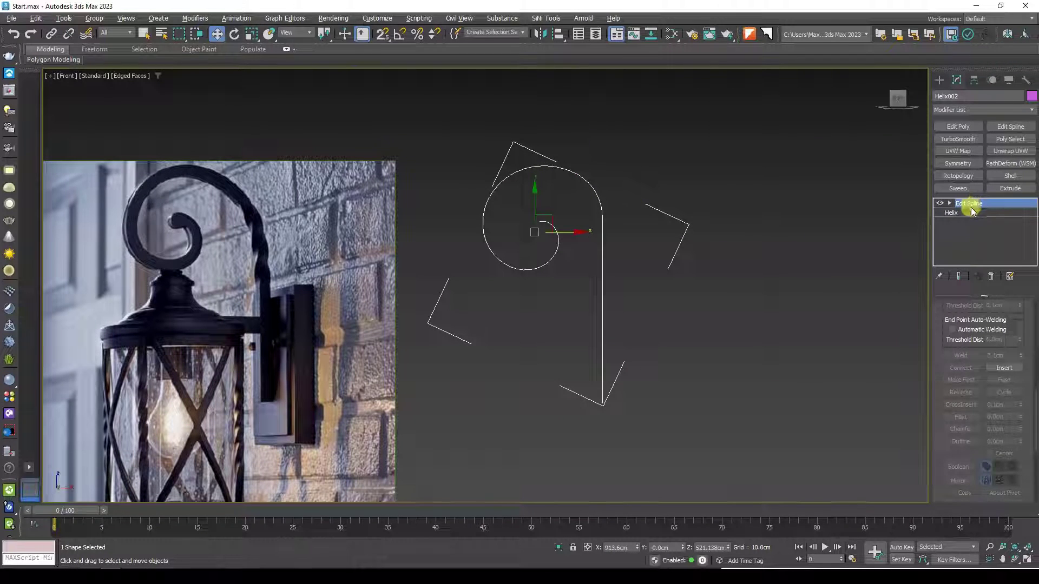
click(980, 109)
Add Normalize Spline with Knot Count 20, then stack another Edit Spline on top
scroll(963, 167, down, 5)
click(956, 140)
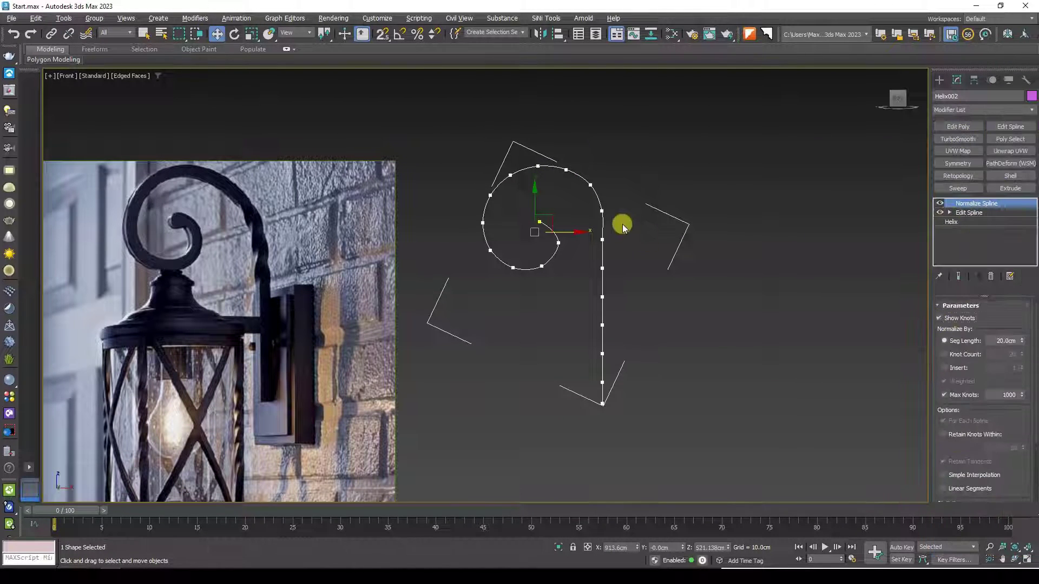
click(963, 355)
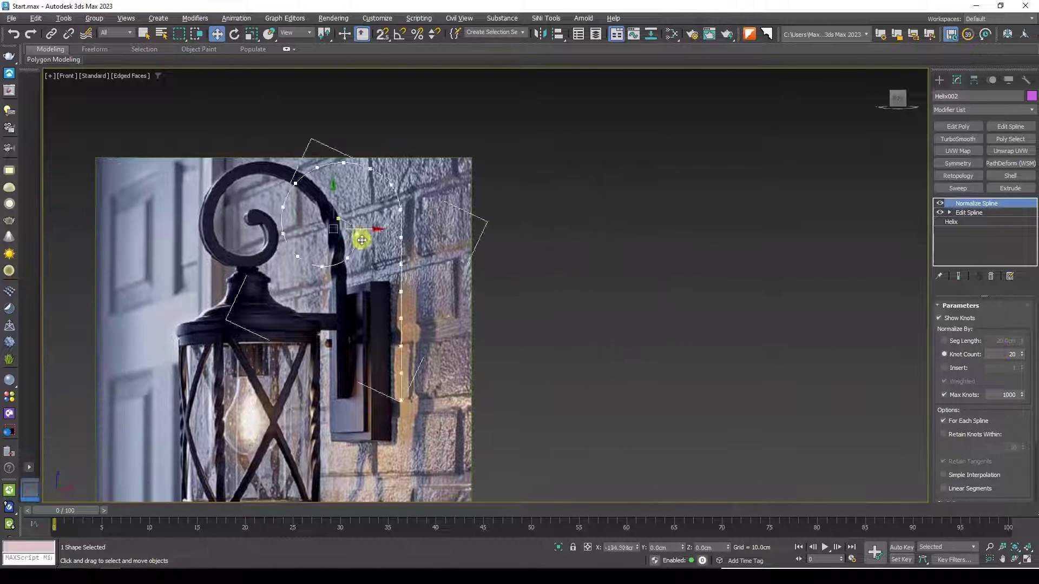
click(1011, 126)
scroll(278, 200, up, 5)
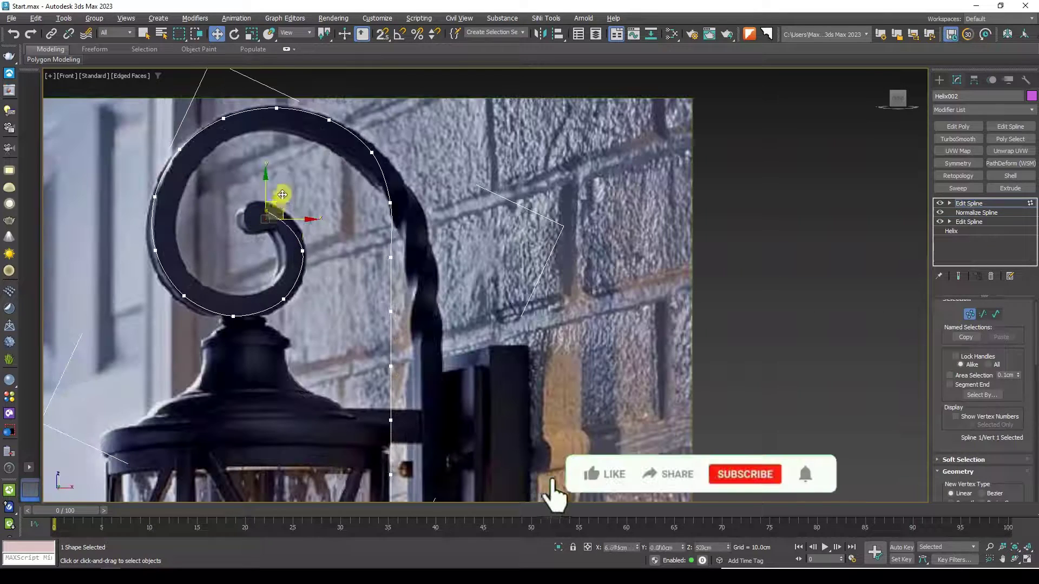
scroll(458, 276, down, 5)
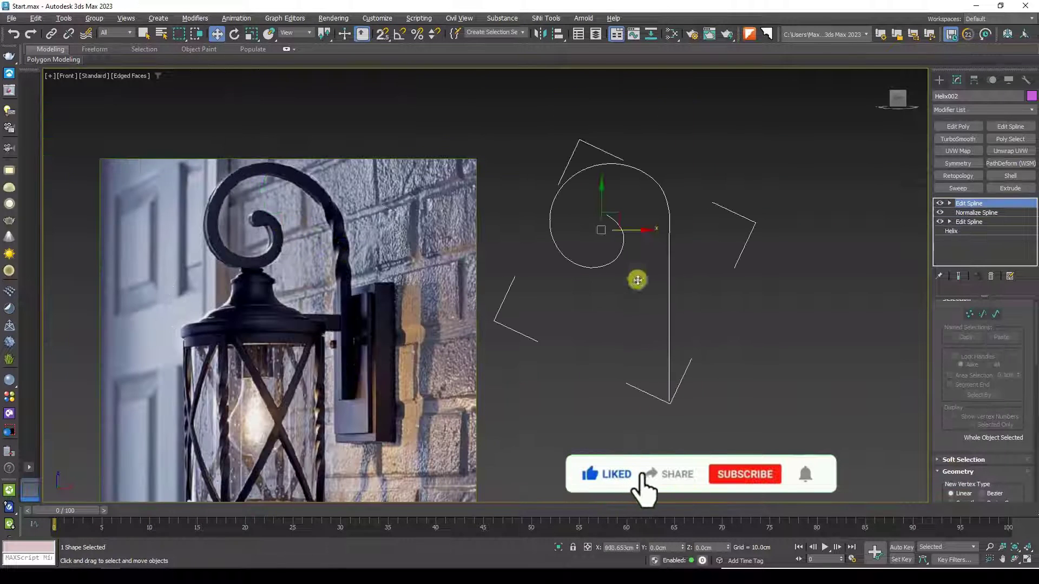
Draw a small square rectangle and loft it along the scroll path as Loft002
click(940, 79)
click(1006, 165)
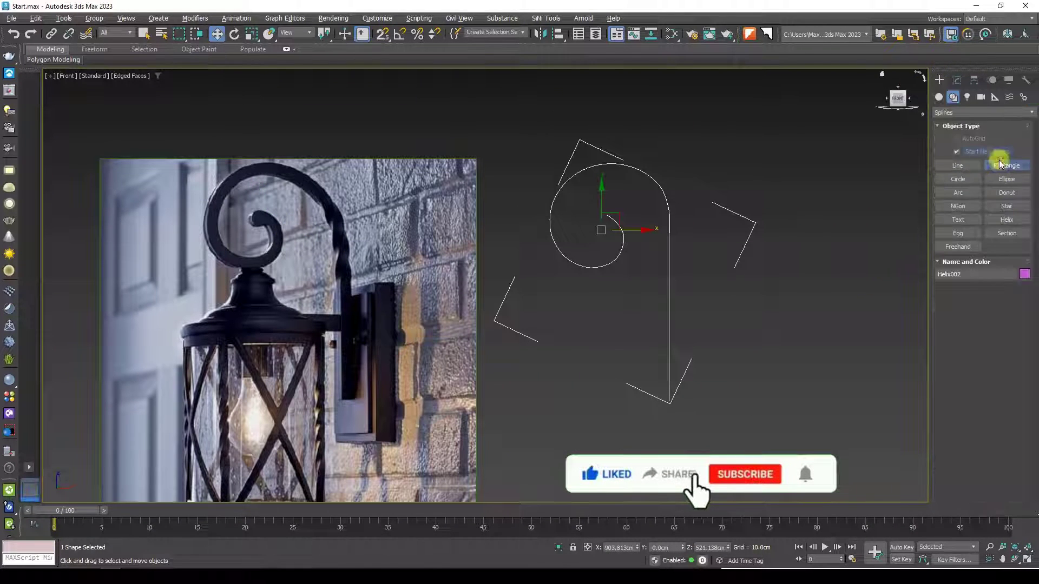
drag(697, 358, 712, 375)
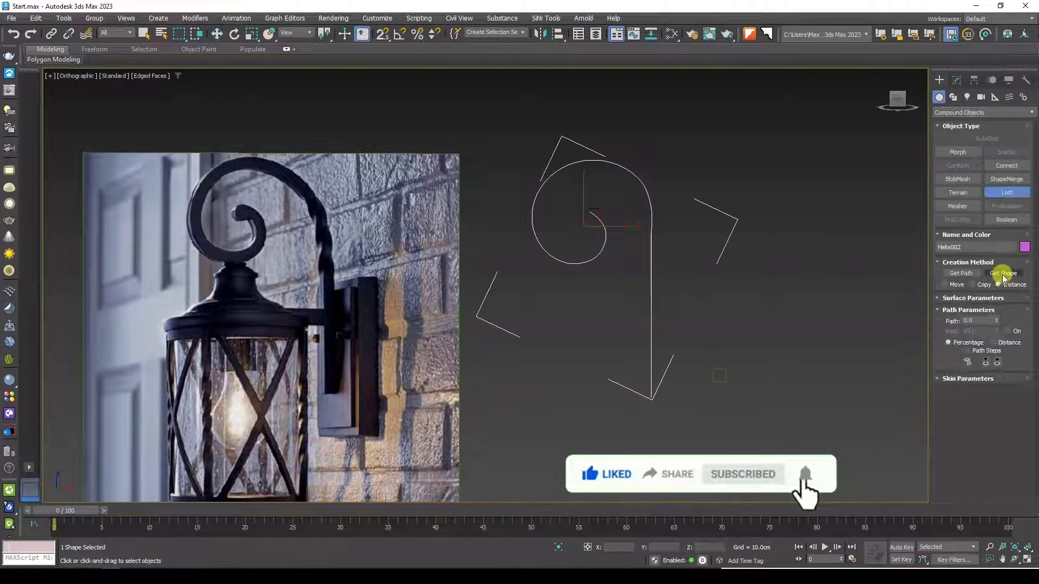
click(1003, 274)
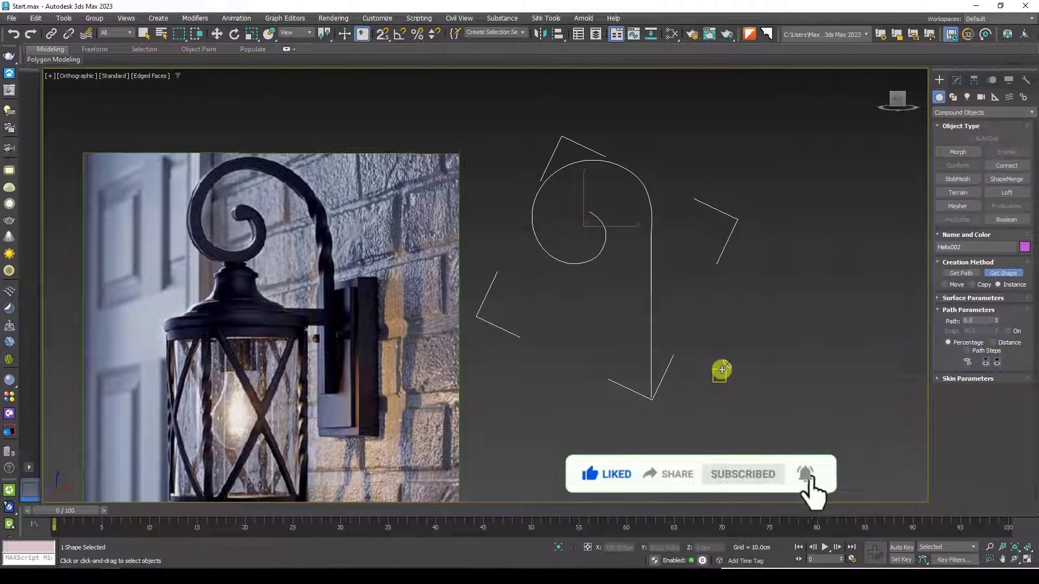
click(720, 370)
key(w)
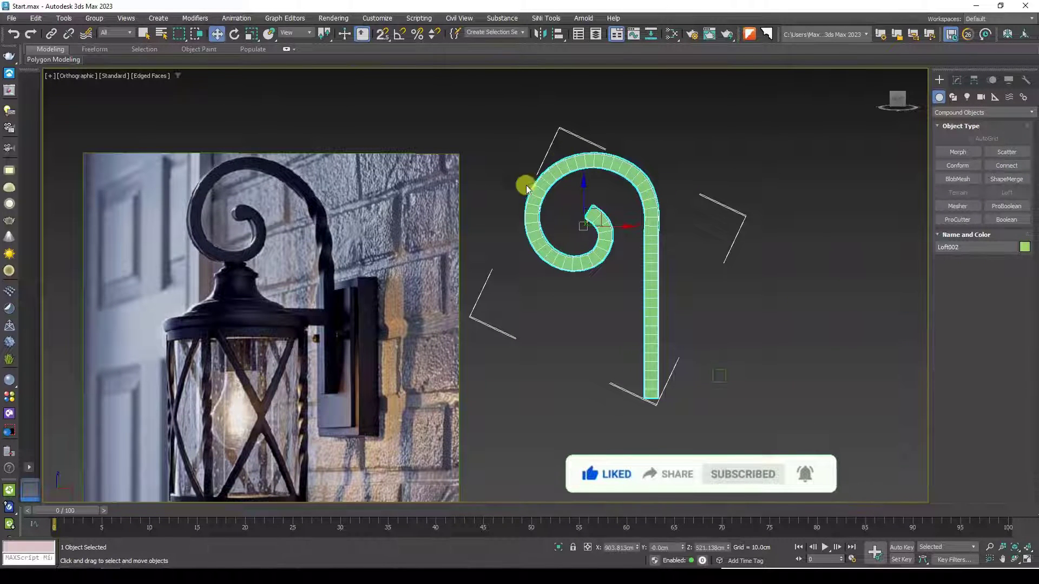
Collapse Skin Parameters and expand Loft002's Deformations rollout
click(957, 80)
click(967, 440)
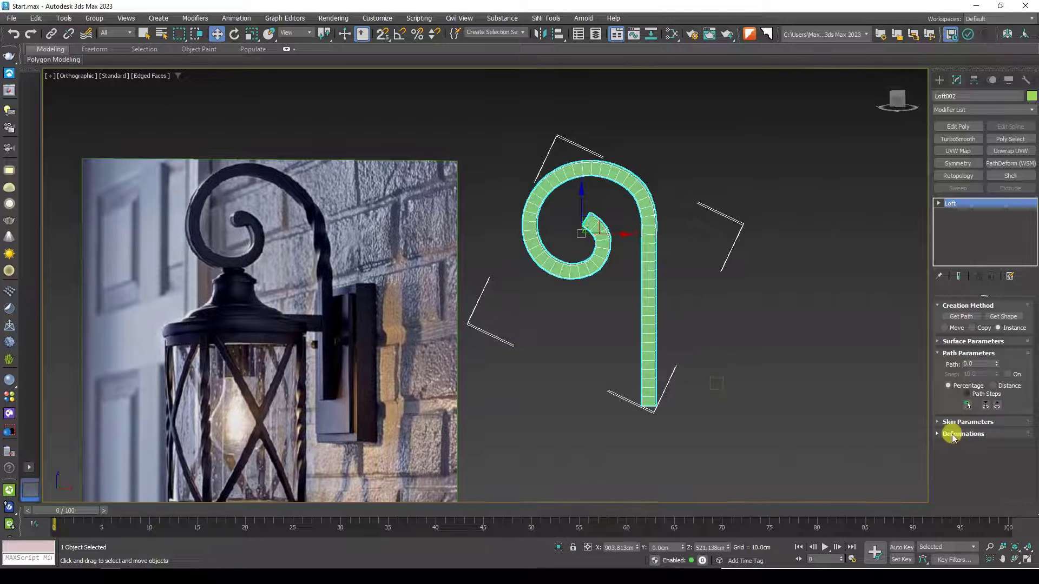
click(953, 432)
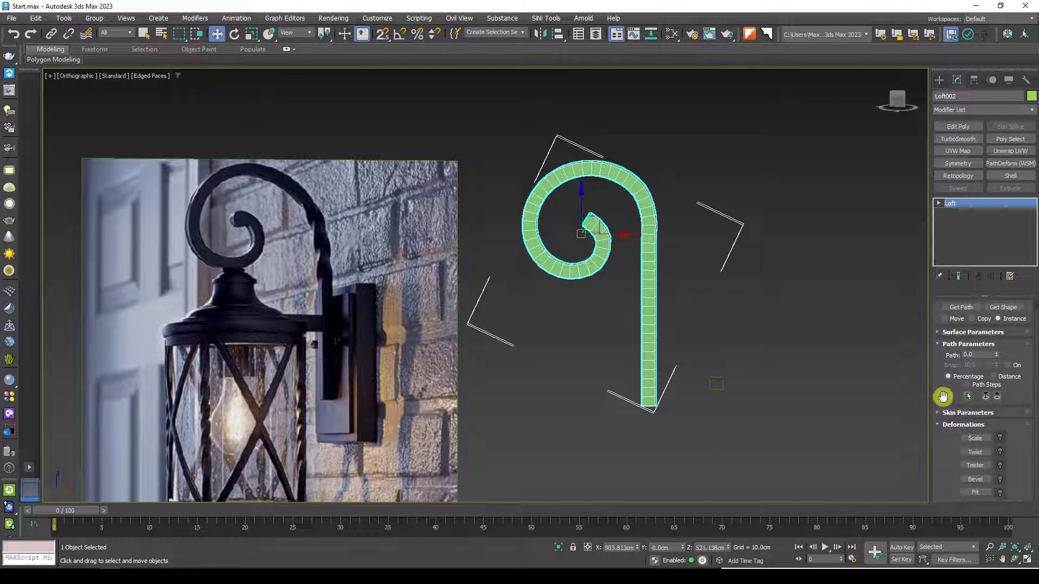
Open the Twist Deformation graph and try 360 as the end point's twist value
click(976, 452)
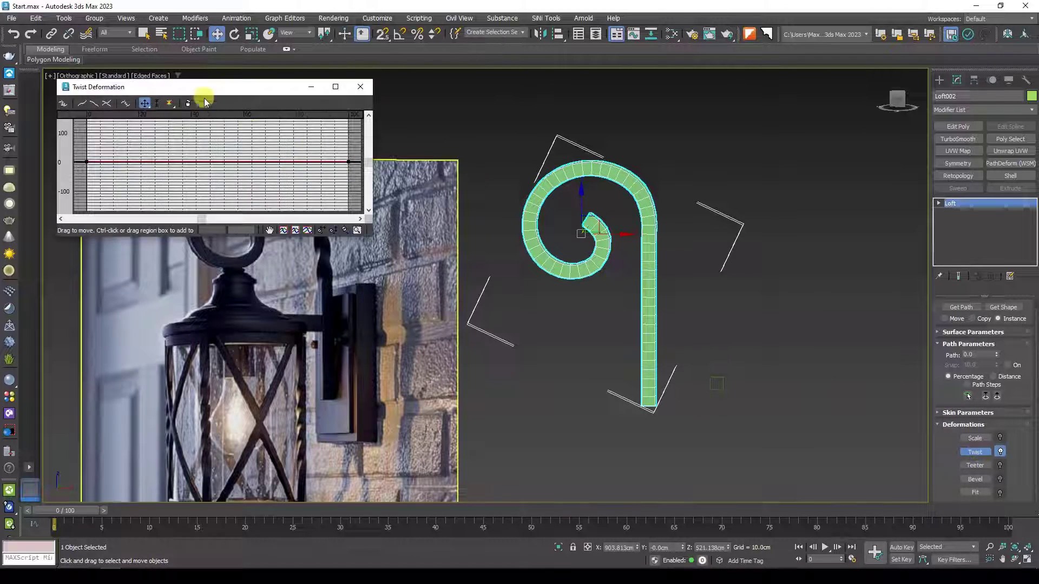
drag(204, 98, 382, 93)
double_click(364, 271)
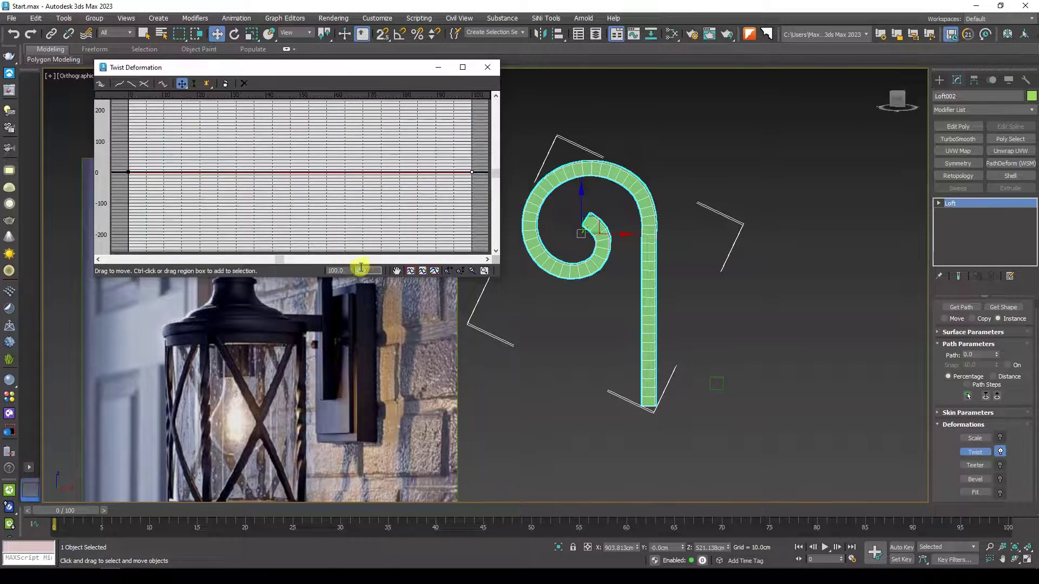
text(360)
key(Return)
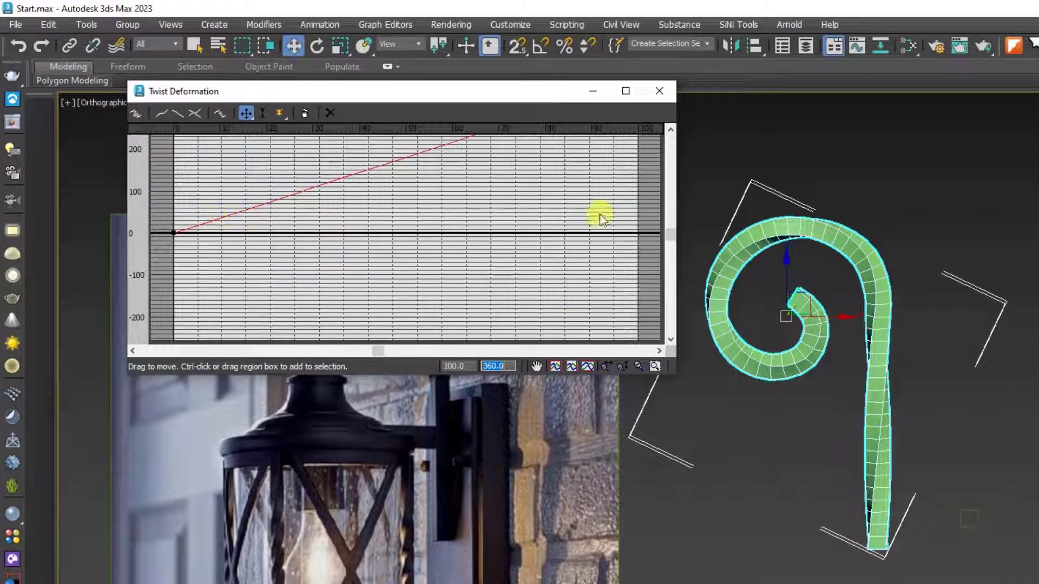
drag(668, 236, 668, 225)
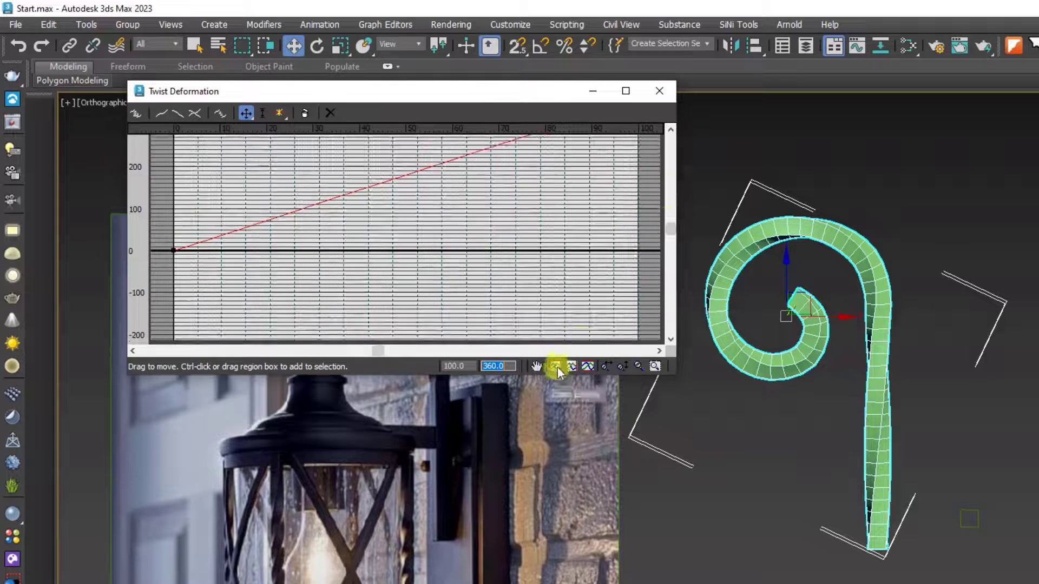
click(553, 366)
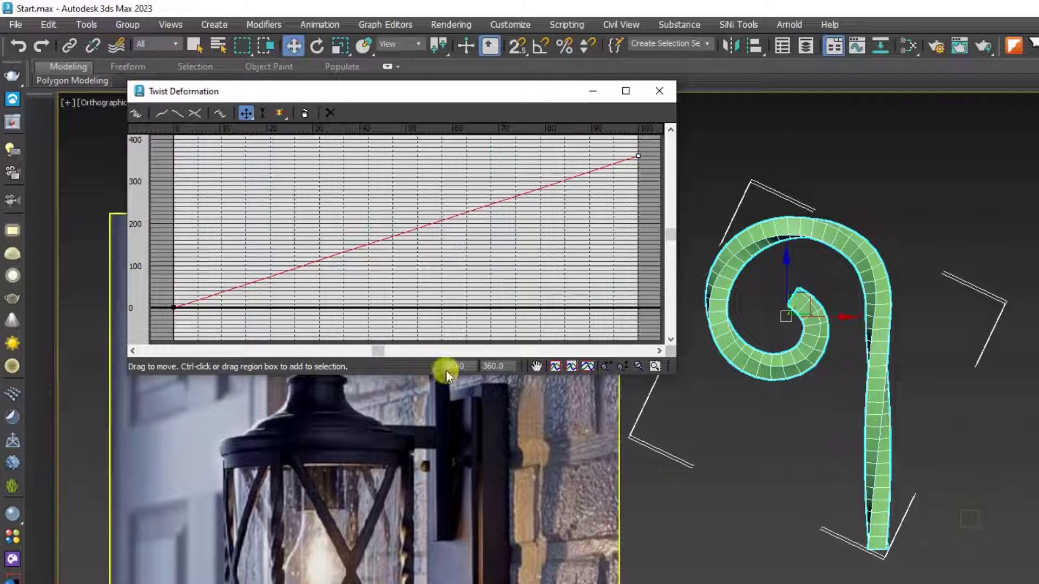
Try 2000 as the end point's twist value in the twist graph
scroll(881, 433, up, 1)
scroll(882, 487, up, 3)
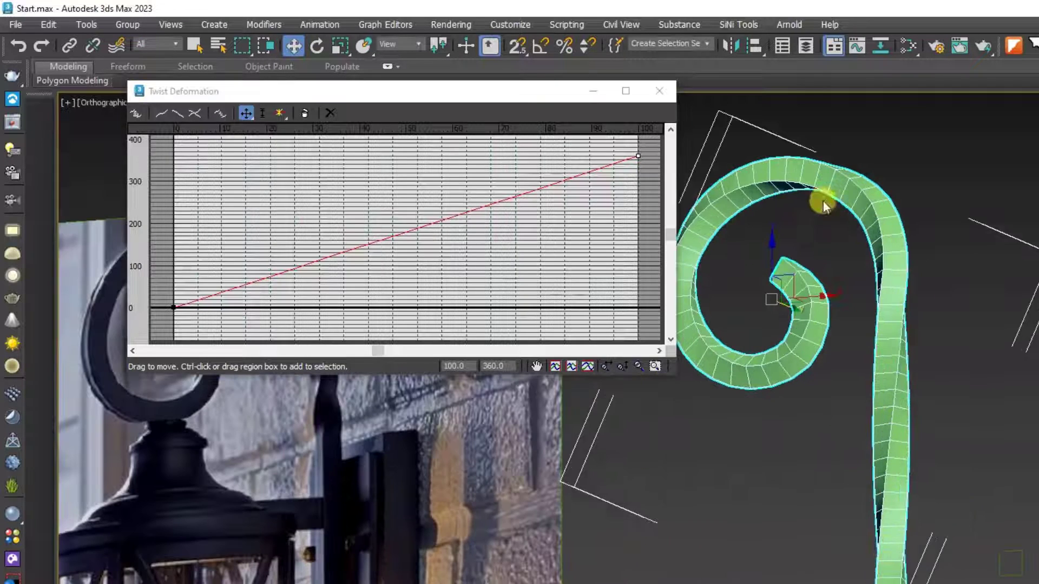
scroll(834, 368, up, 2)
scroll(875, 398, down, 3)
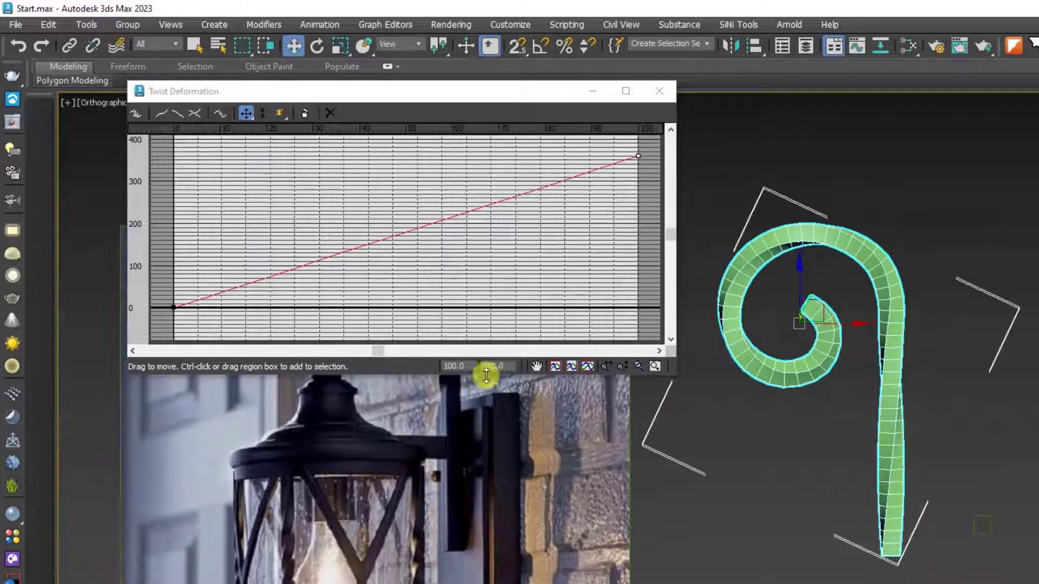
double_click(494, 366)
text(2000)
key(Return)
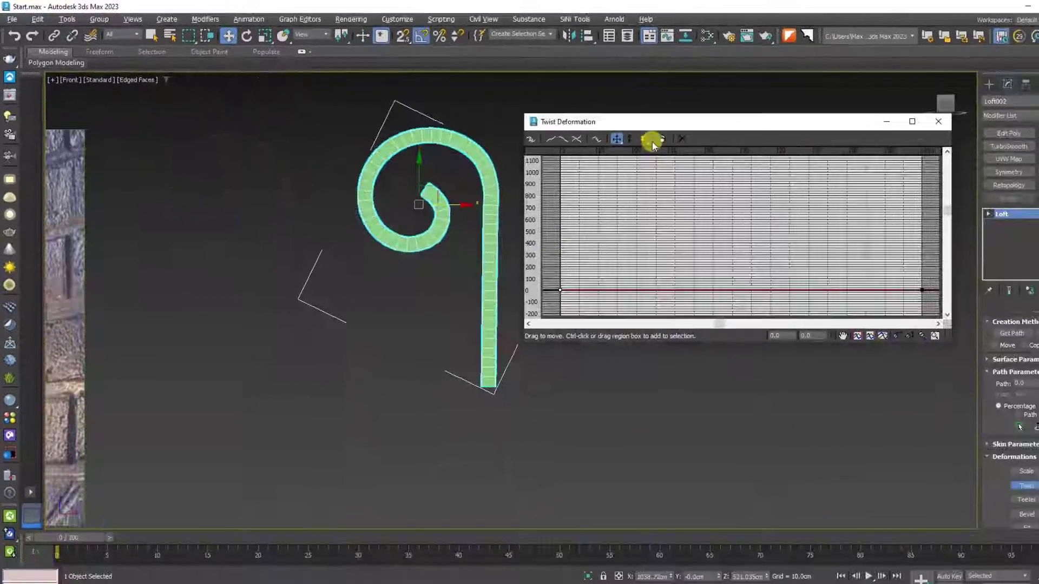
Raise the twist curve's end point to about 1116 and bring the lamp photo into view
click(651, 141)
click(601, 136)
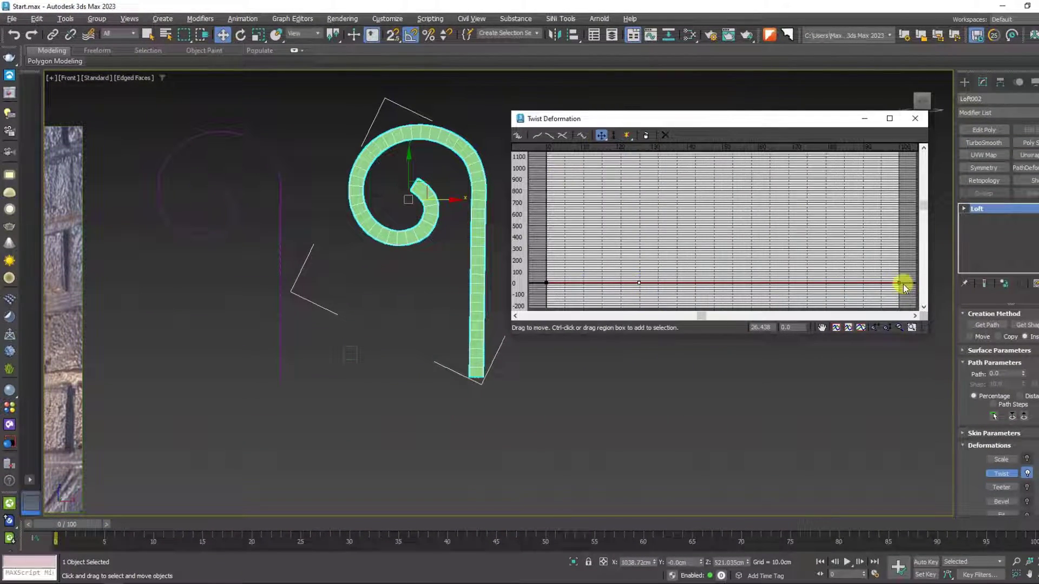
drag(899, 283, 898, 157)
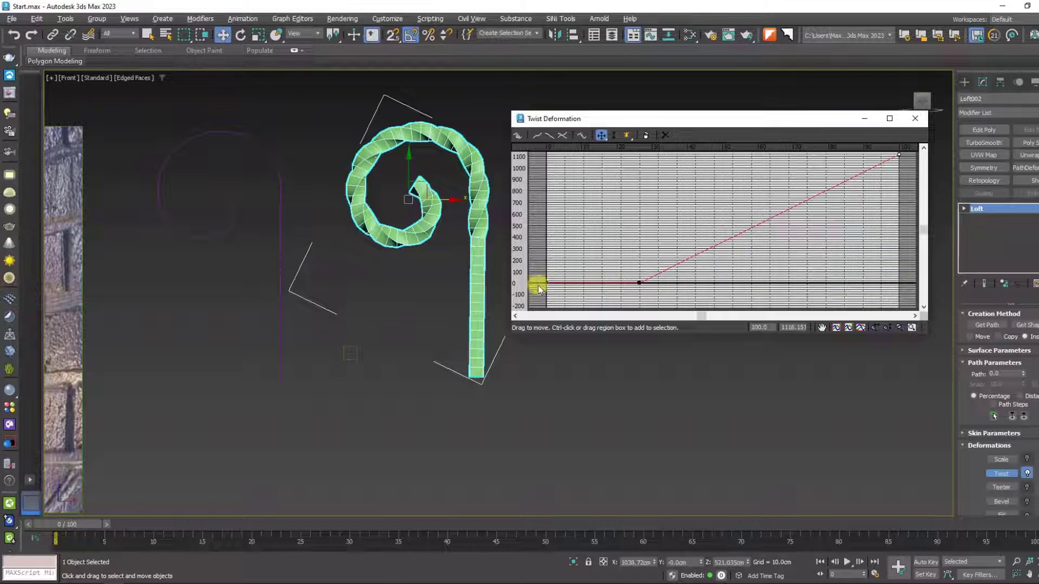
scroll(479, 382, down, 2)
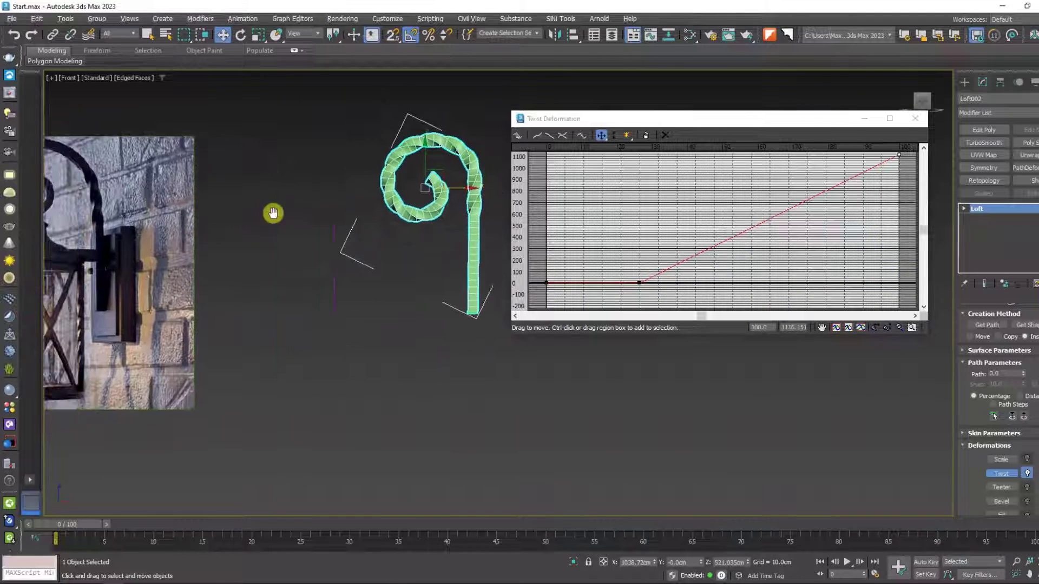
middle_drag(274, 213, 206, 273)
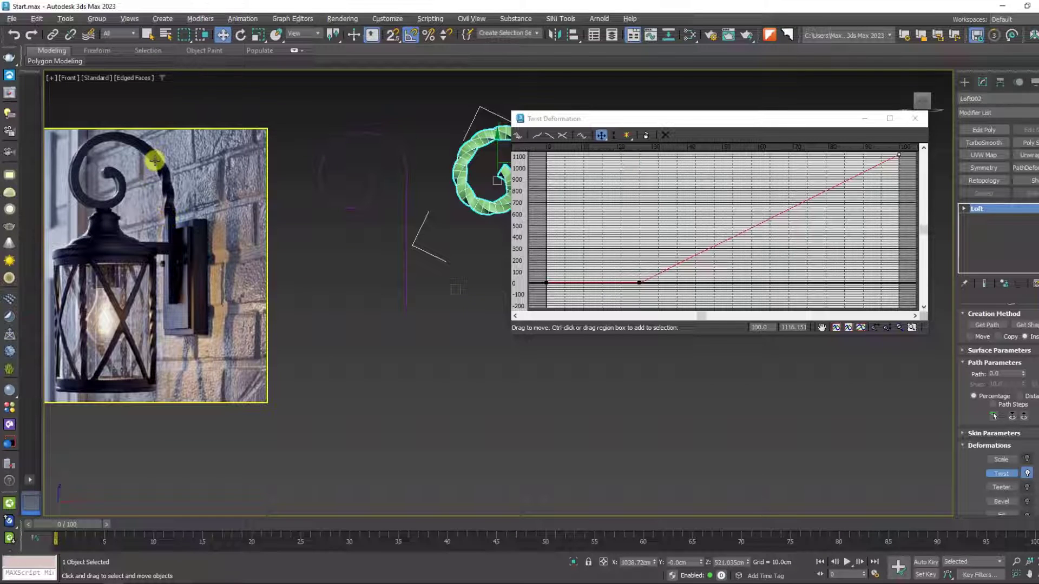
middle_drag(423, 261, 308, 260)
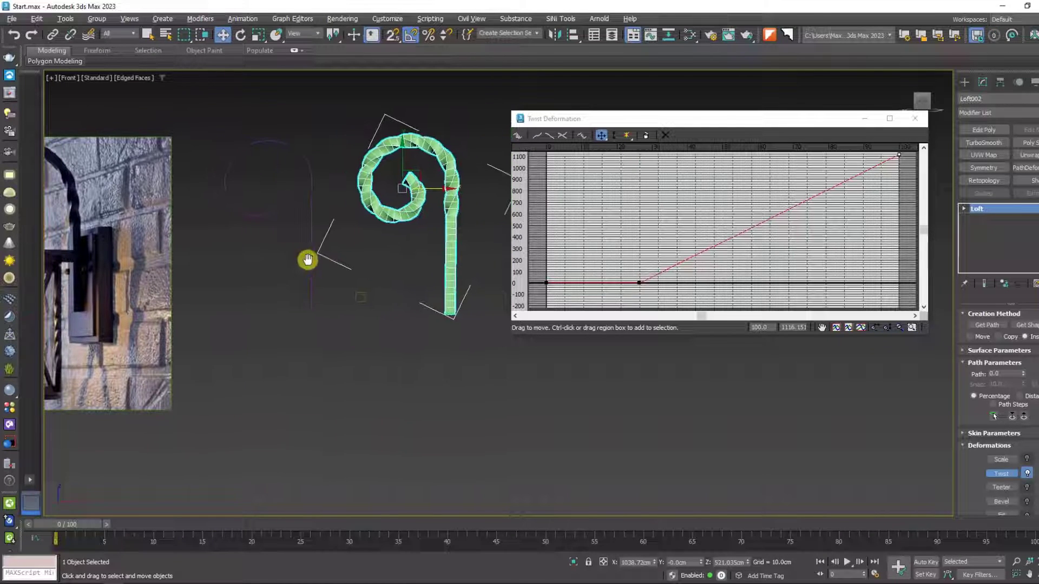
middle_drag(50, 224, 163, 224)
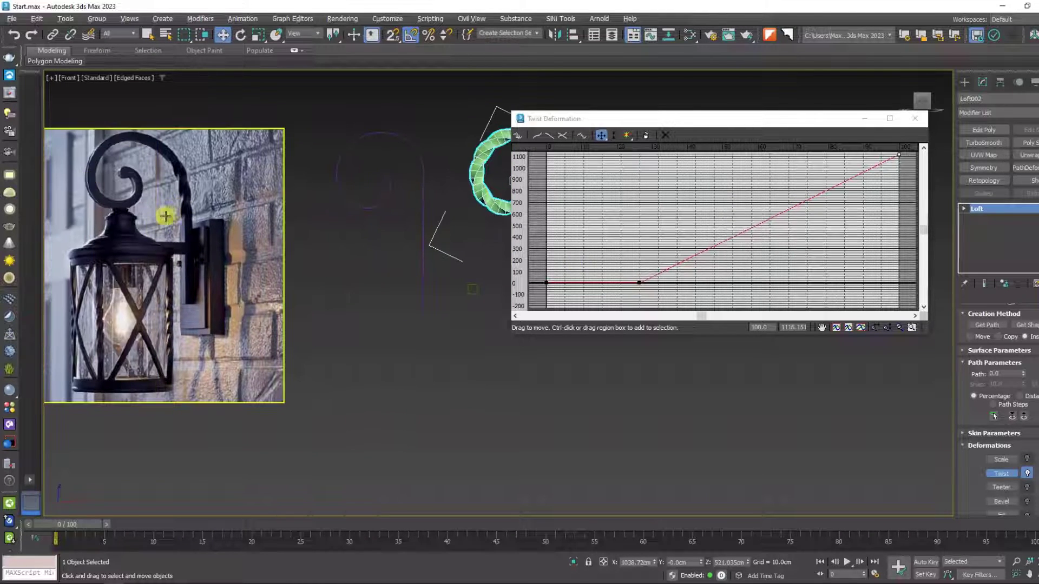
Insert a mid-curve control point and lower the end point to about 563
click(626, 137)
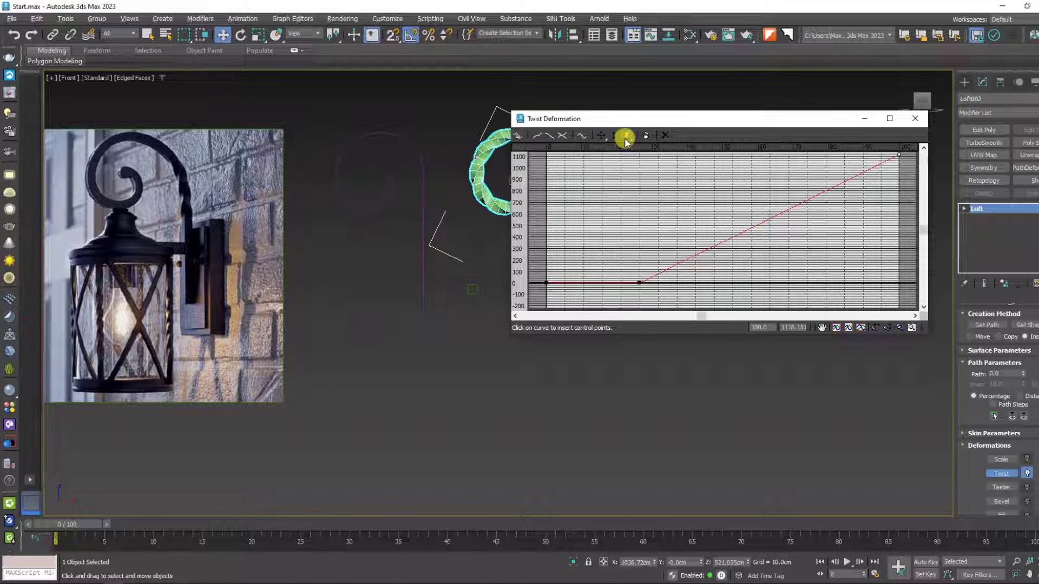
click(772, 218)
mouse_move(716, 119)
mouse_down()
mouse_move(724, 244)
mouse_move(815, 149)
mouse_up()
click(700, 165)
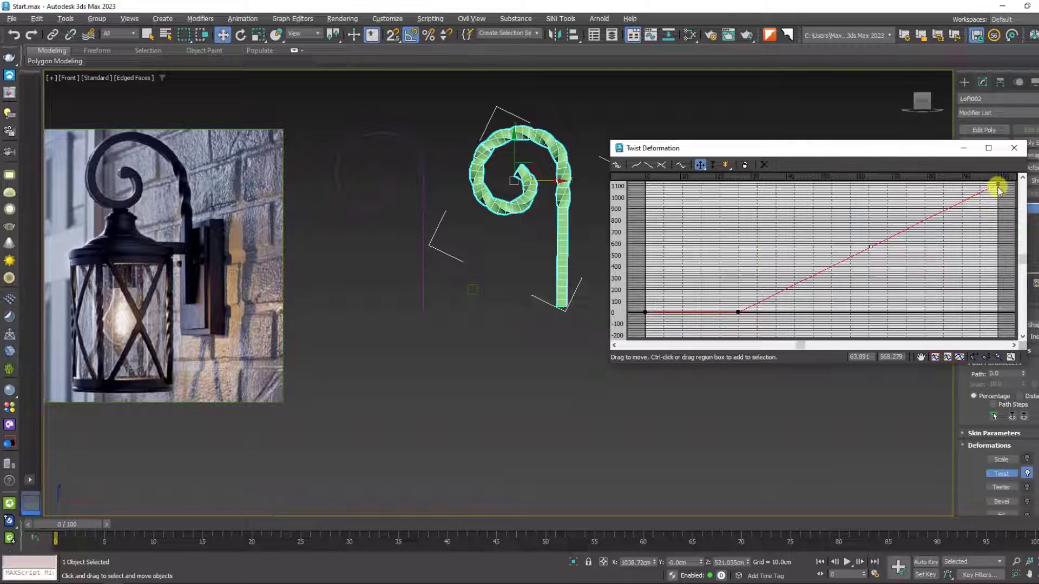
drag(999, 185, 1008, 248)
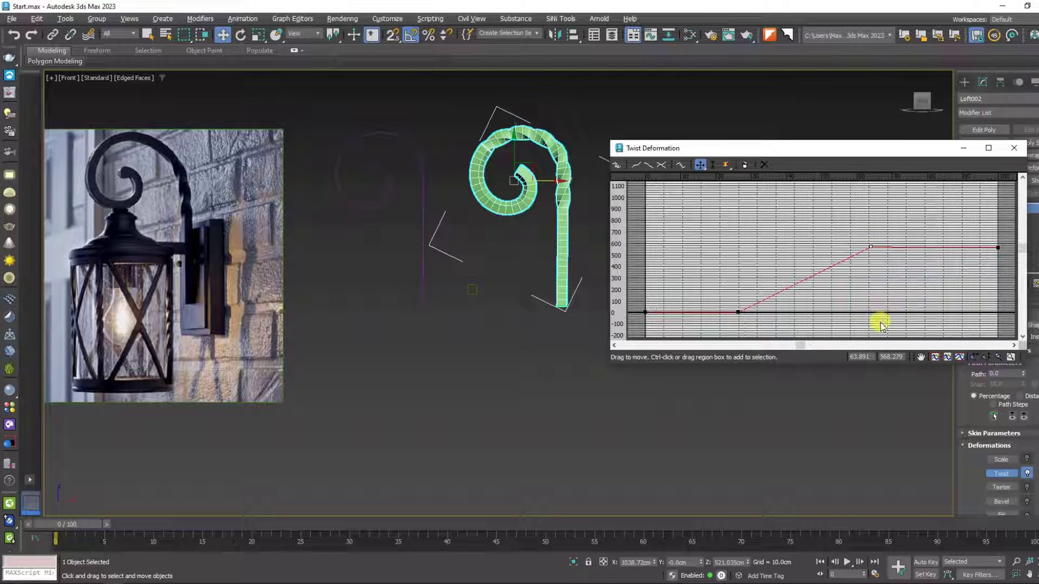
double_click(890, 357)
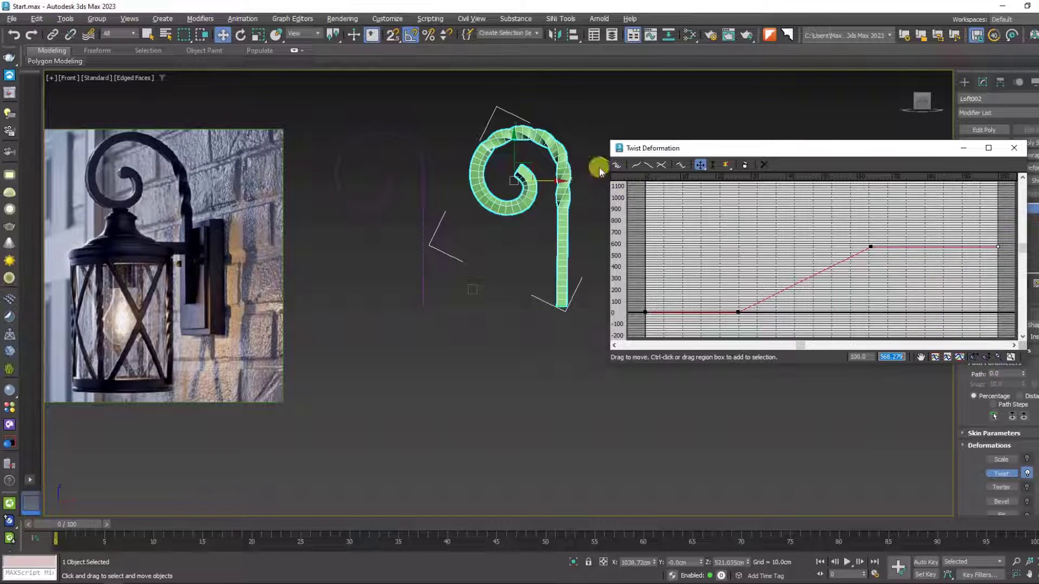
scroll(599, 167, up, 3)
scroll(515, 238, up, 2)
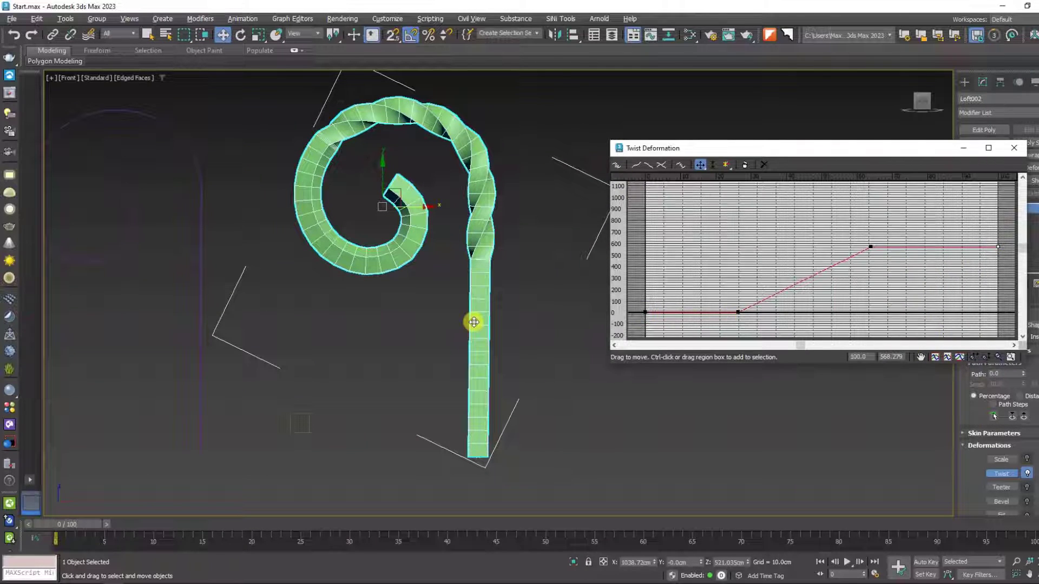
middle_drag(362, 205, 246, 202)
drag(710, 148, 552, 135)
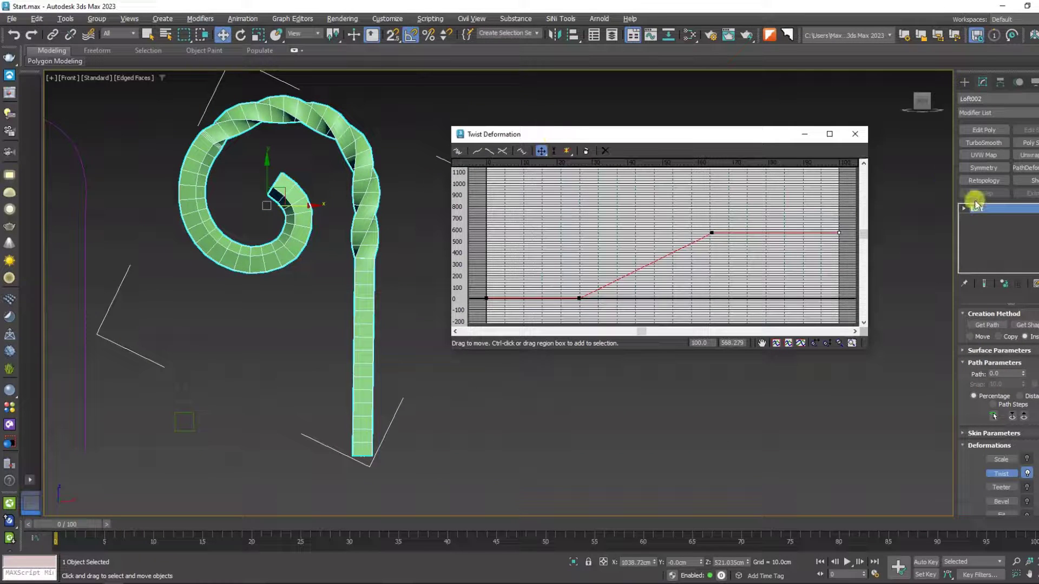
Compare Path Steps 0 and 2 in Skin Parameters, leaving it at 2
click(976, 434)
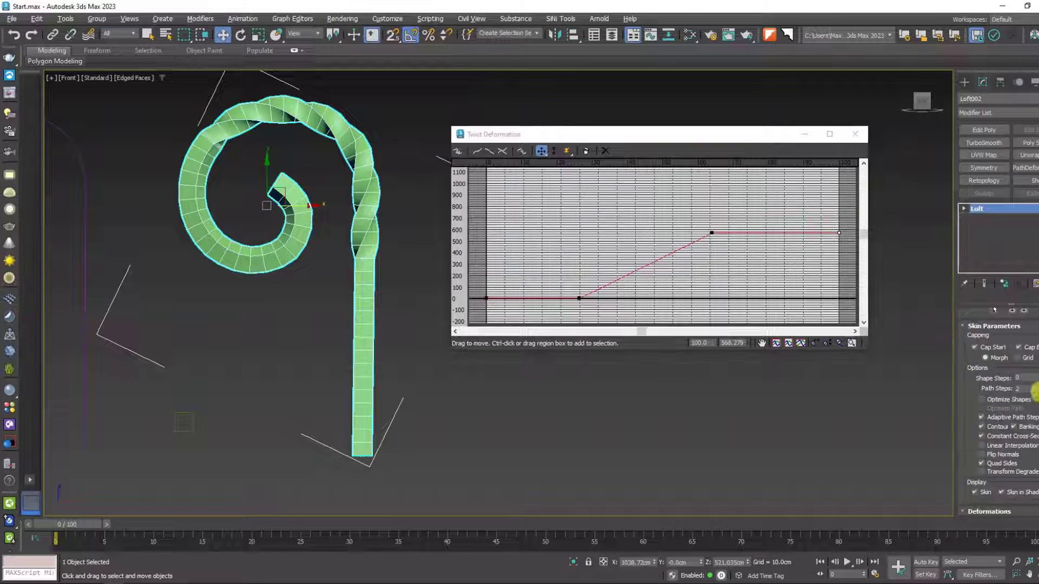
drag(1035, 391, 1035, 391)
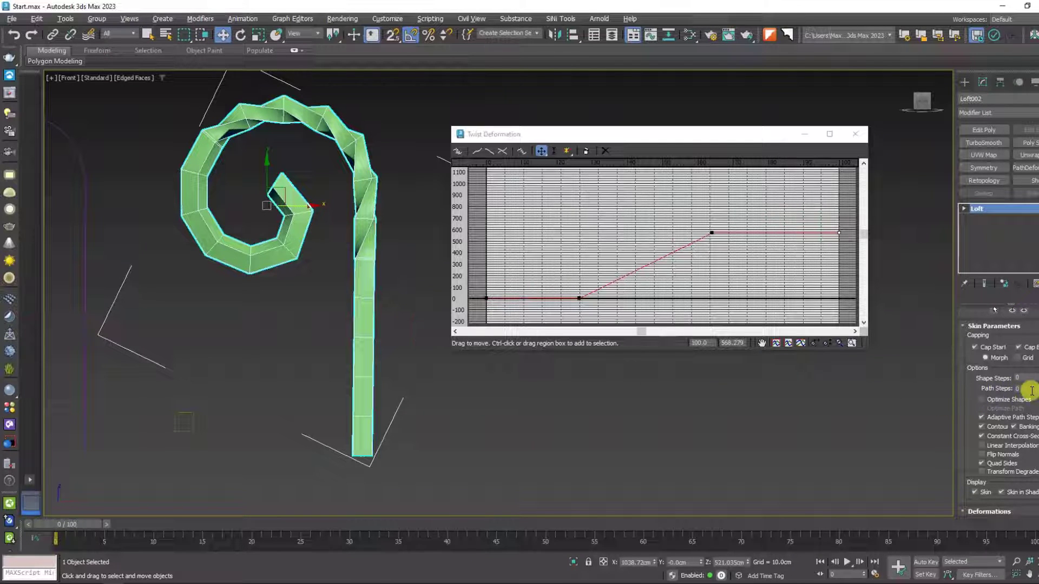
drag(1032, 389, 1033, 388)
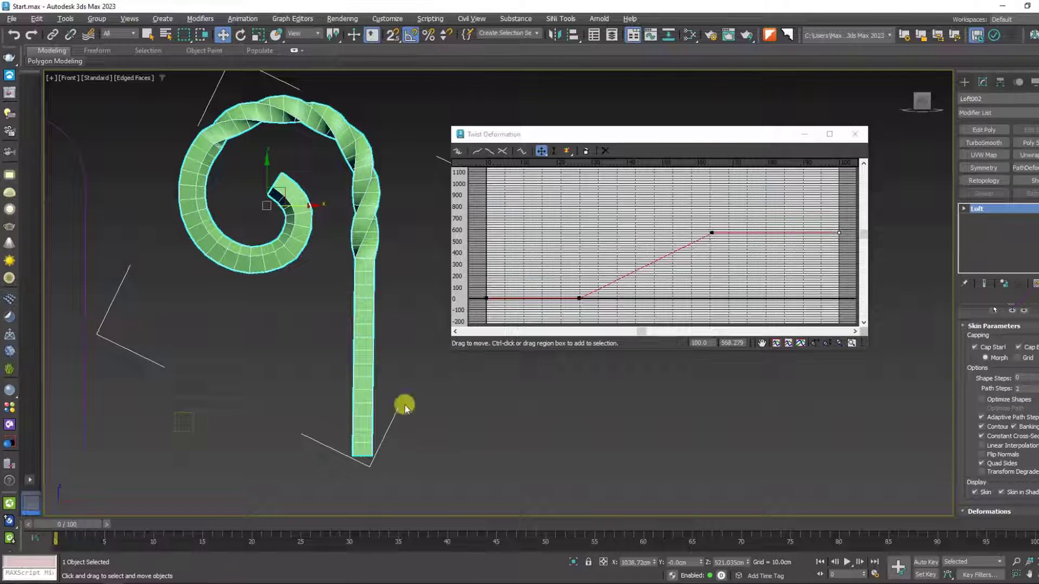
key(ctrl+z)
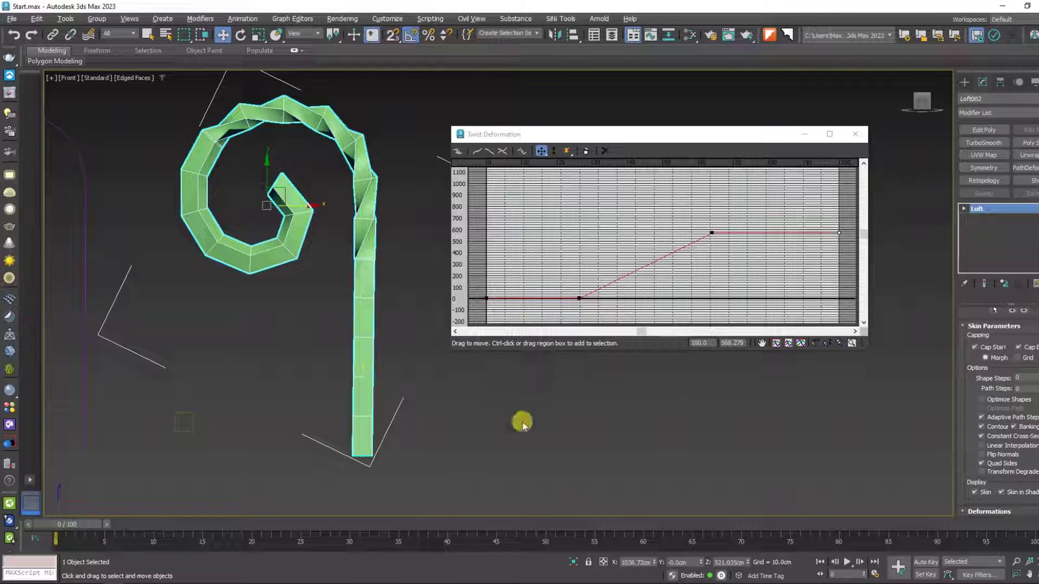
key(ctrl+y)
scroll(336, 220, down, 3)
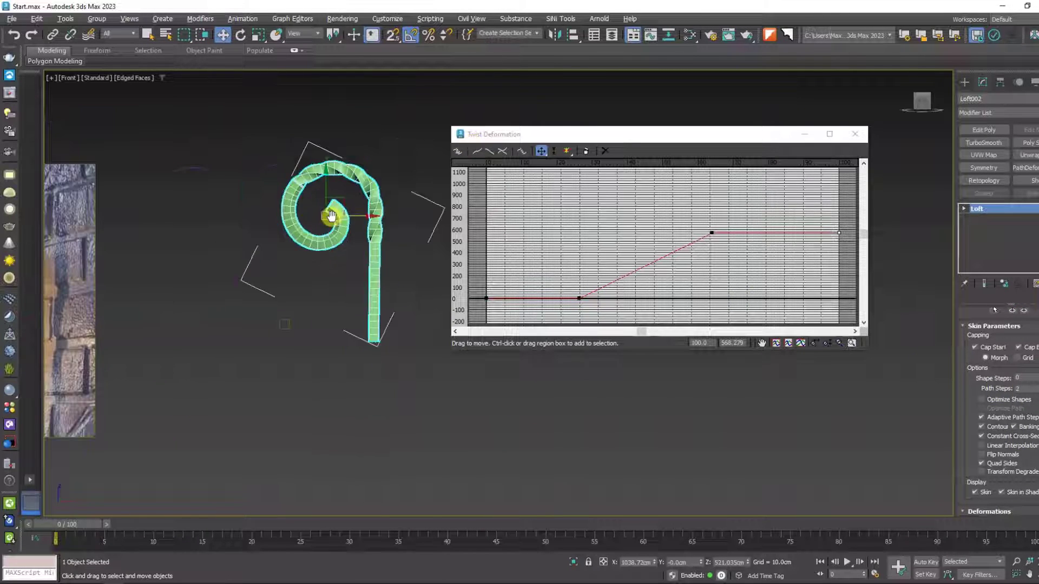
With horizontal-only moves, slide the ramp points left to about 21 and 49
drag(518, 135, 676, 265)
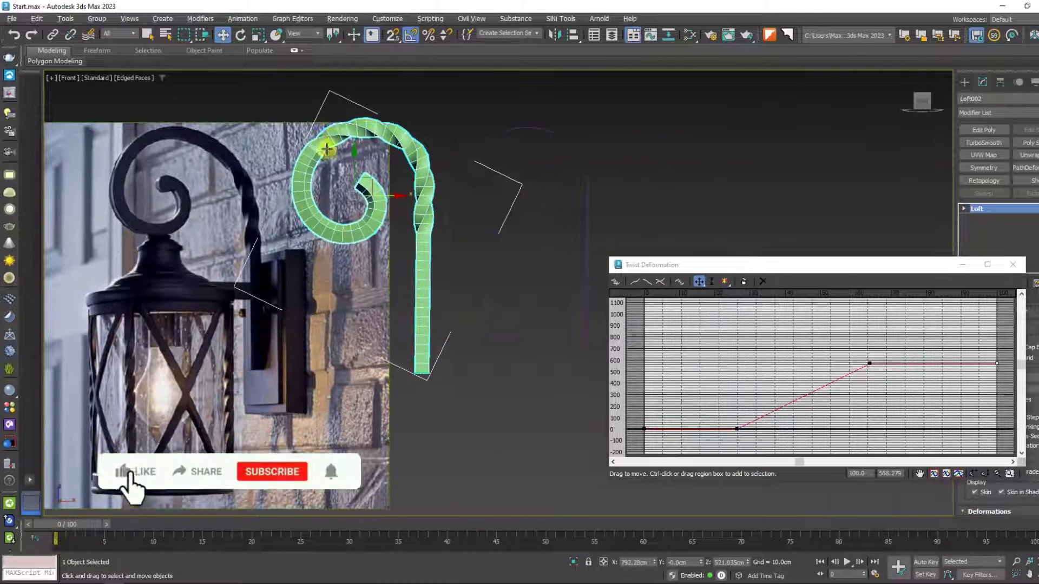
click(700, 281)
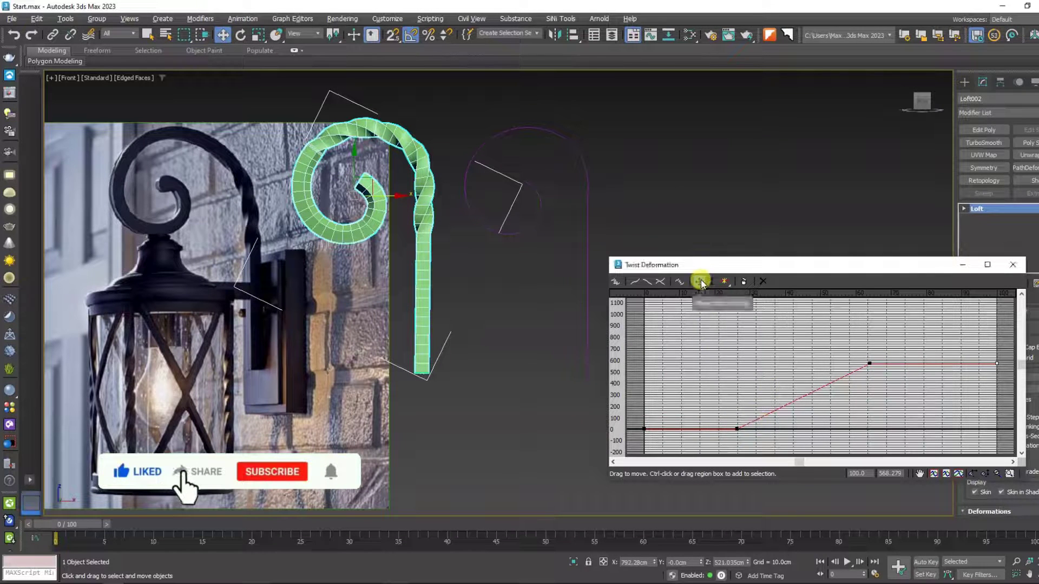
click(700, 309)
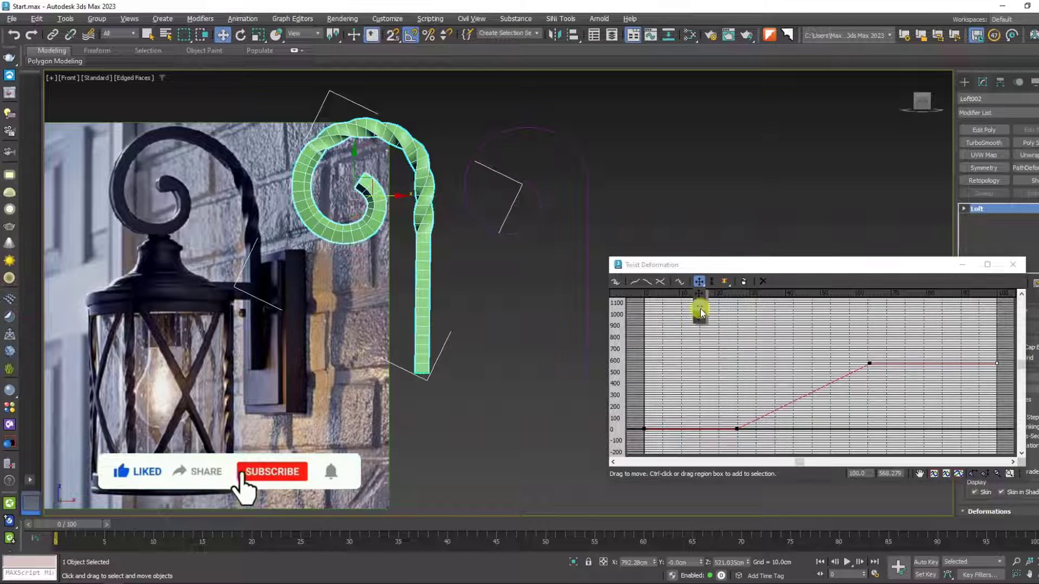
mouse_move(737, 429)
mouse_down()
mouse_move(722, 429)
mouse_move(731, 429)
mouse_up()
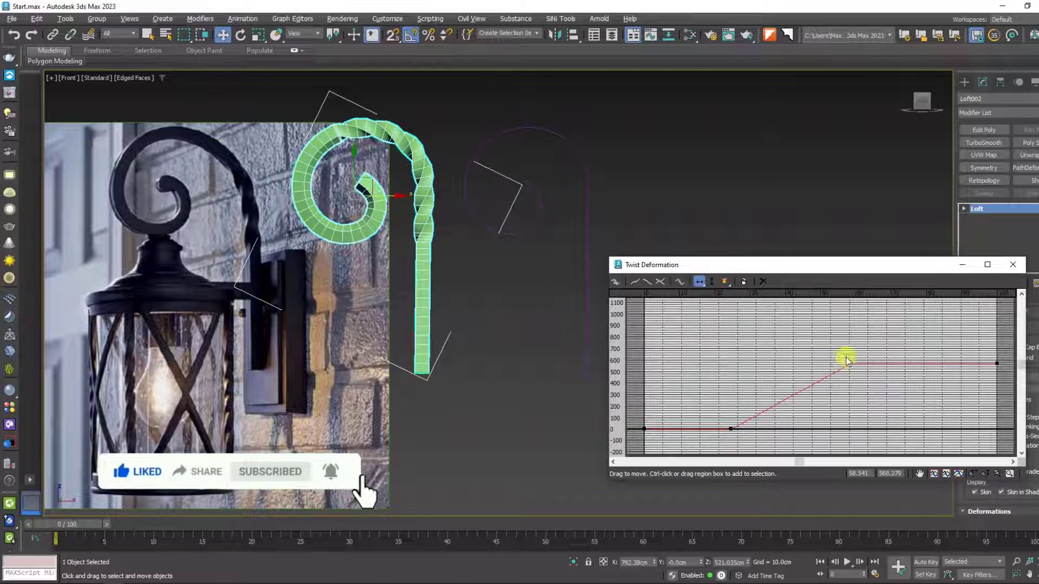
drag(869, 364, 805, 364)
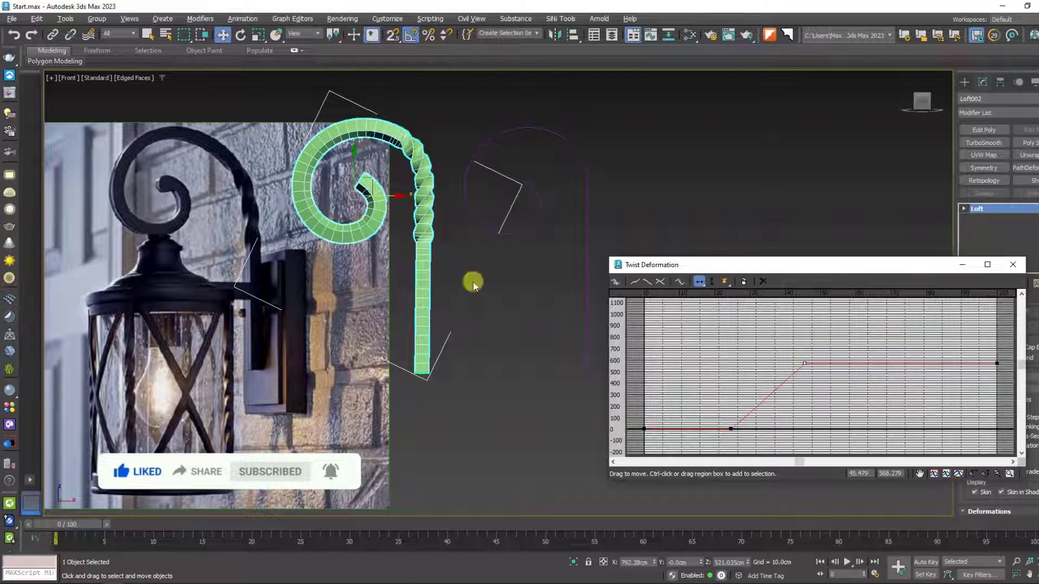
With vertical-only moves, lower the end section to about 400 and upper points to about 350
scroll(483, 241, up, 2)
middle_drag(482, 241, 500, 247)
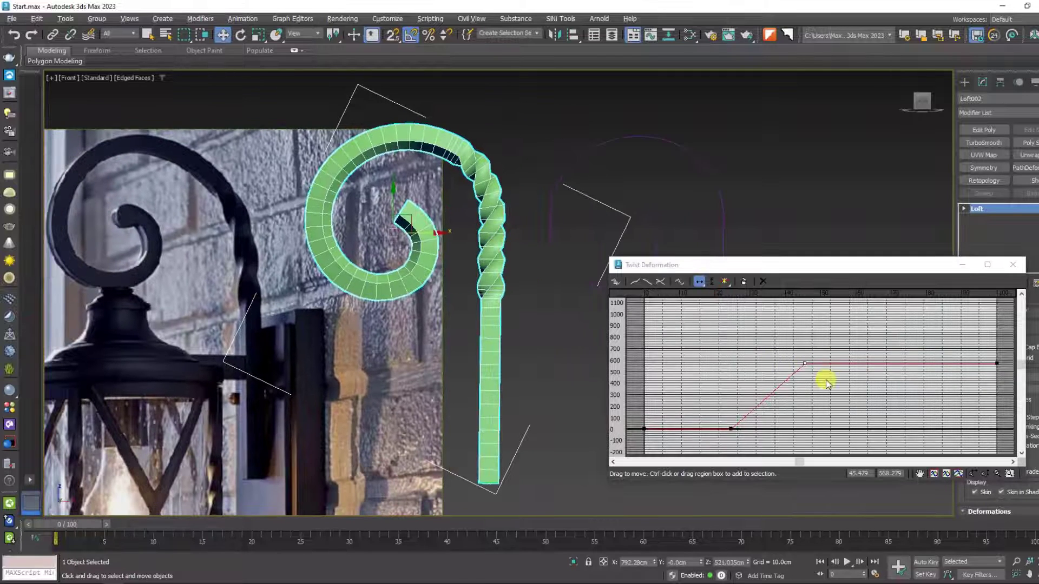
drag(699, 281, 699, 299)
drag(995, 363, 994, 385)
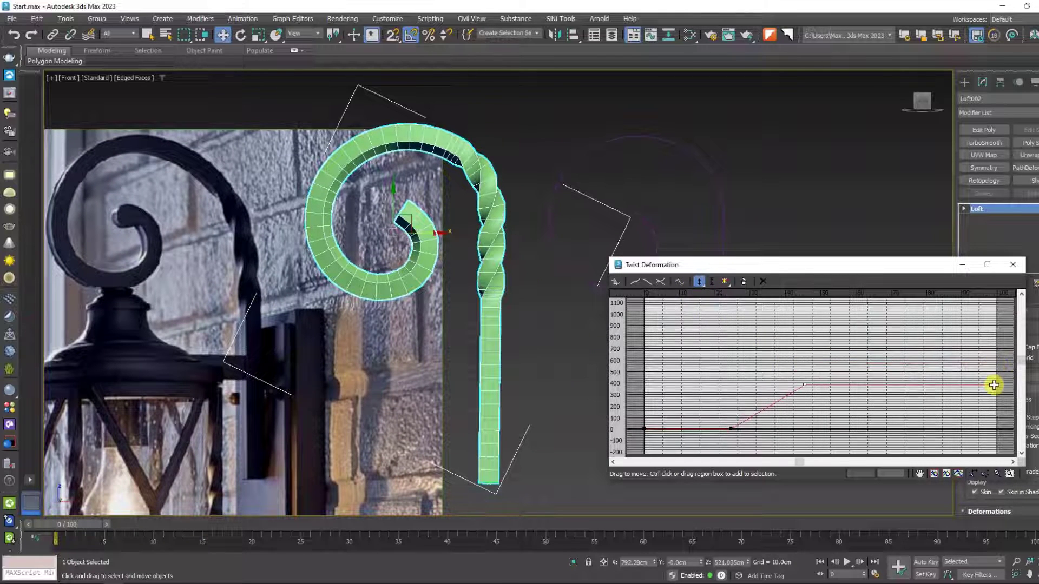
drag(805, 385, 807, 390)
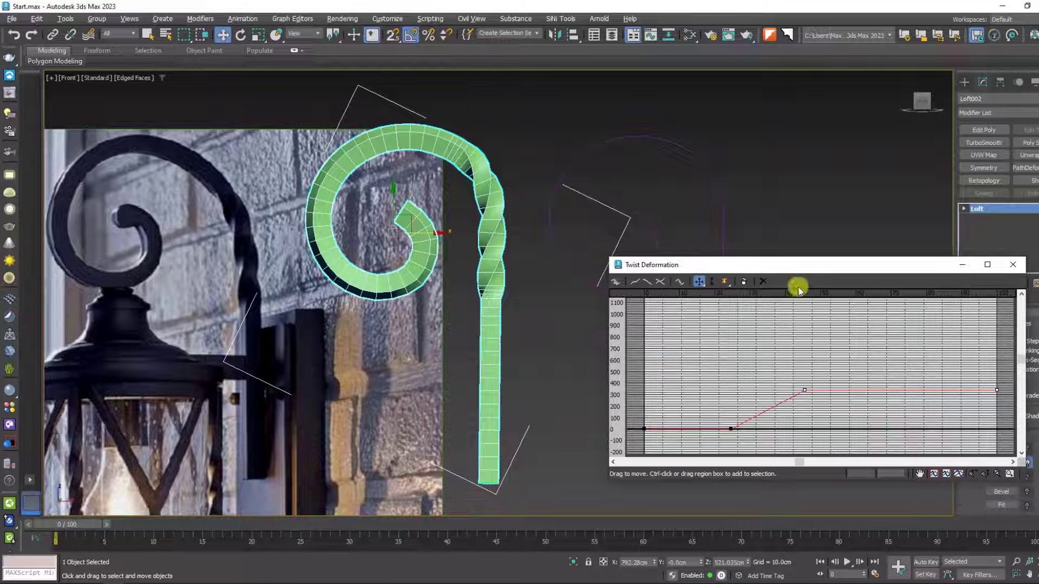
drag(997, 314, 998, 308)
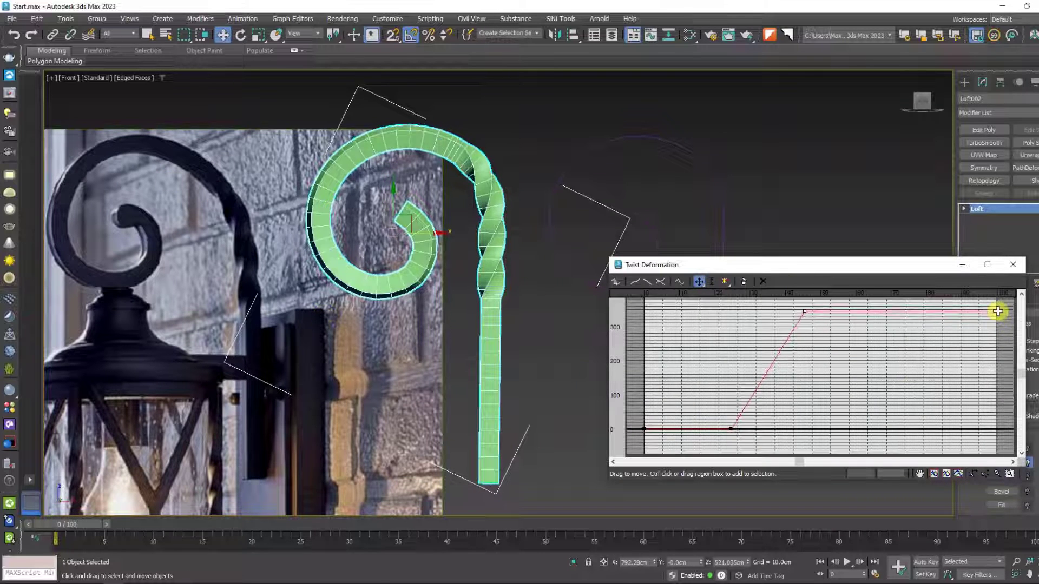
Zoom the twist graph to its upper range and inspect the whole twisted scroll
scroll(406, 220, up, 3)
click(1010, 476)
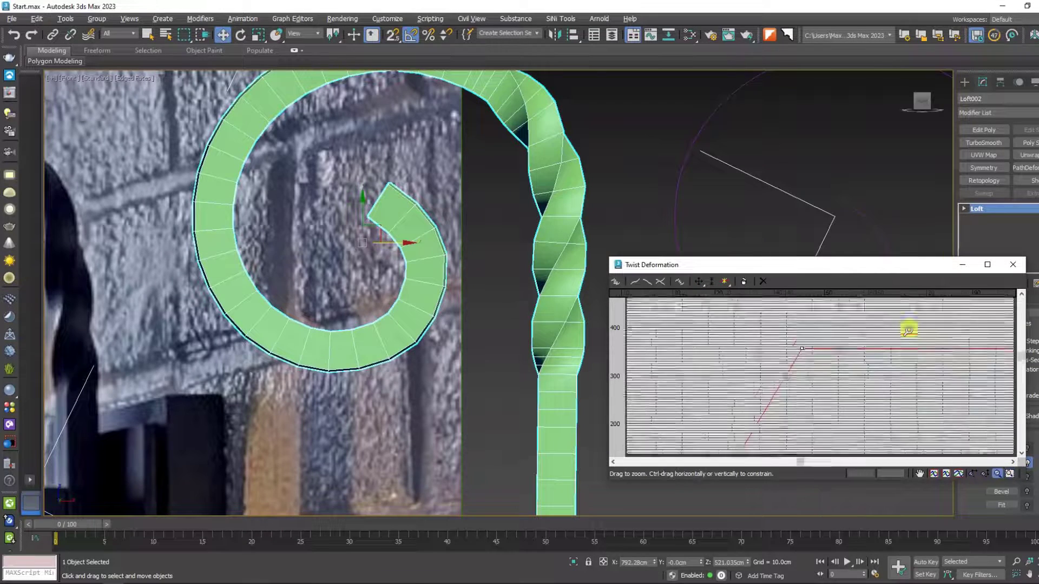
scroll(490, 373, down, 3)
middle_drag(490, 374, 448, 301)
key(F4)
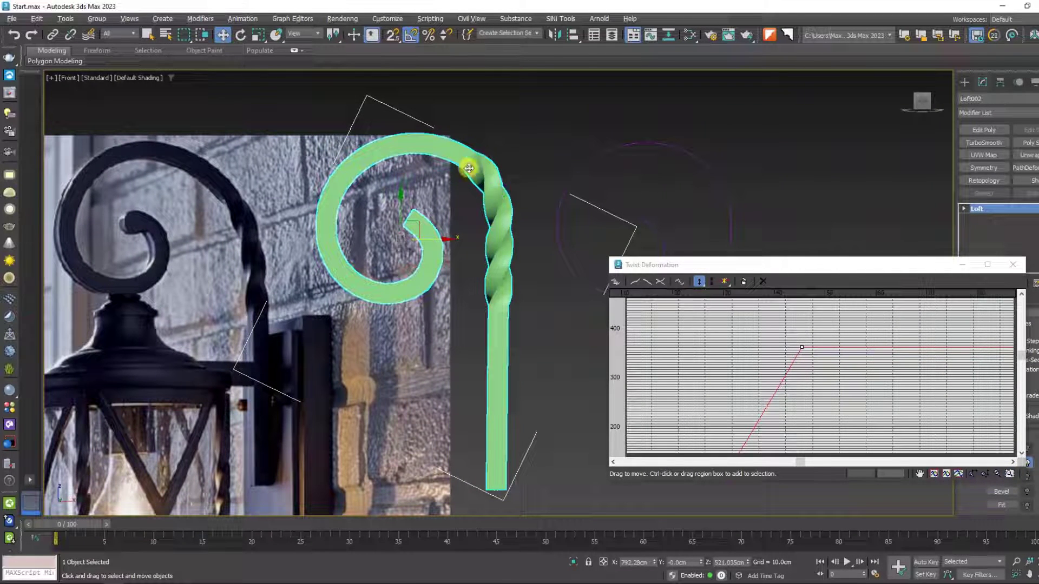
key(F4)
scroll(828, 343, down, 2)
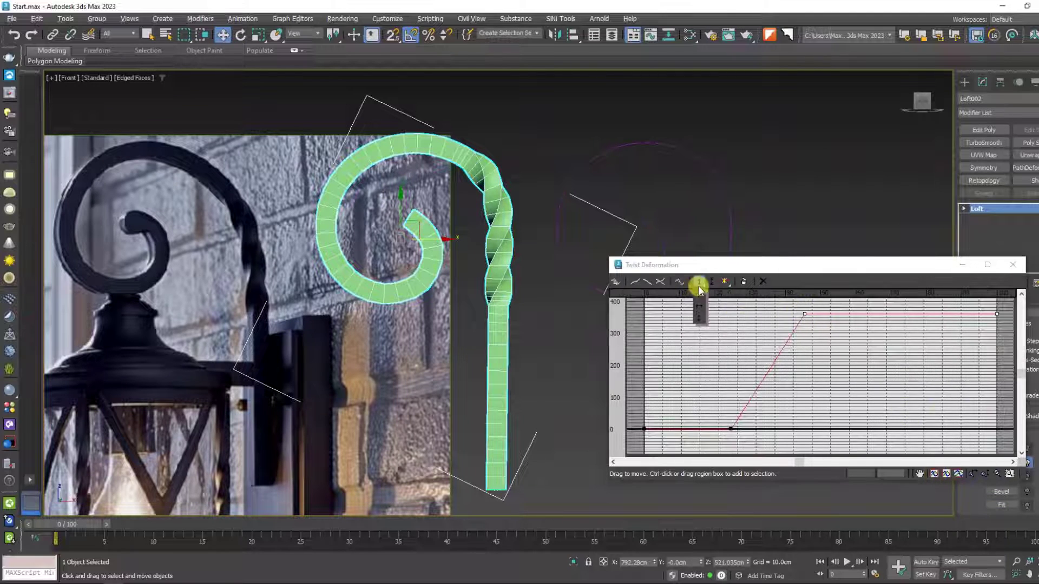
Make the top twist point Bezier-Smooth and drag its tangent down to flatten the peak
click(699, 287)
right_click(805, 314)
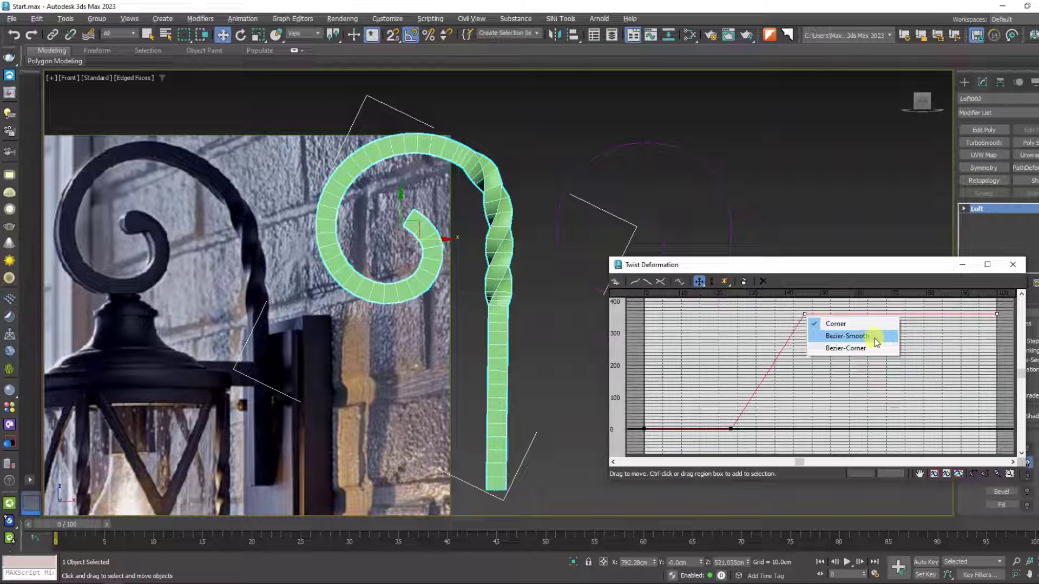
click(866, 337)
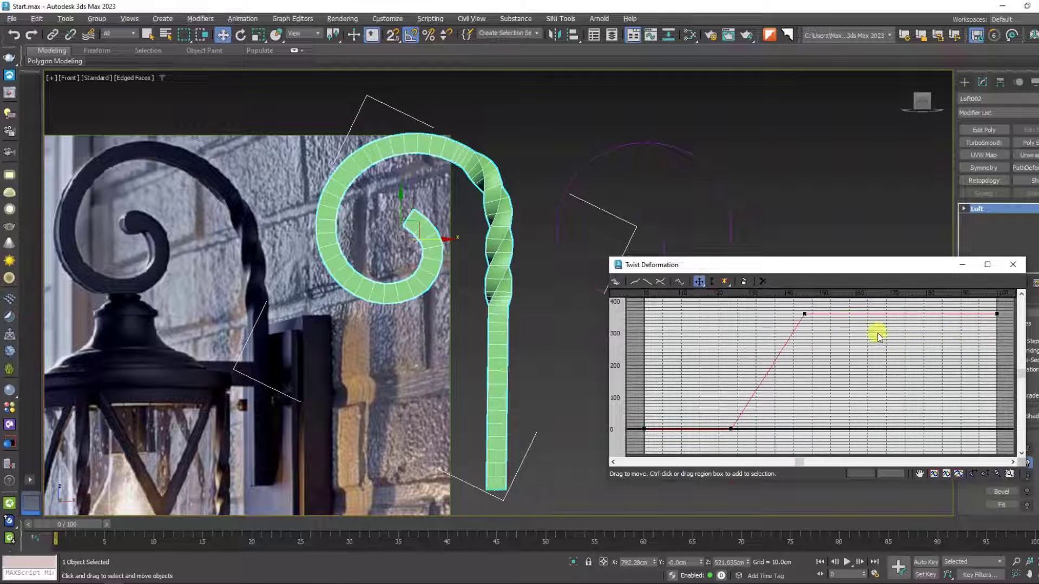
right_click(805, 314)
click(825, 348)
drag(838, 300, 838, 308)
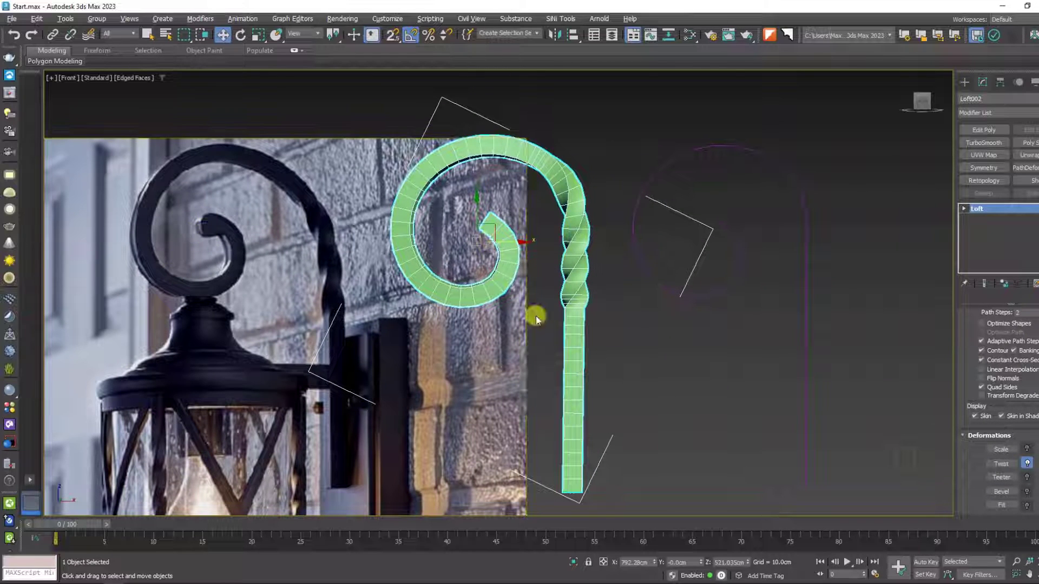
Move the loft right of the reference photo and add an Edit Poly modifier
drag(492, 244, 843, 252)
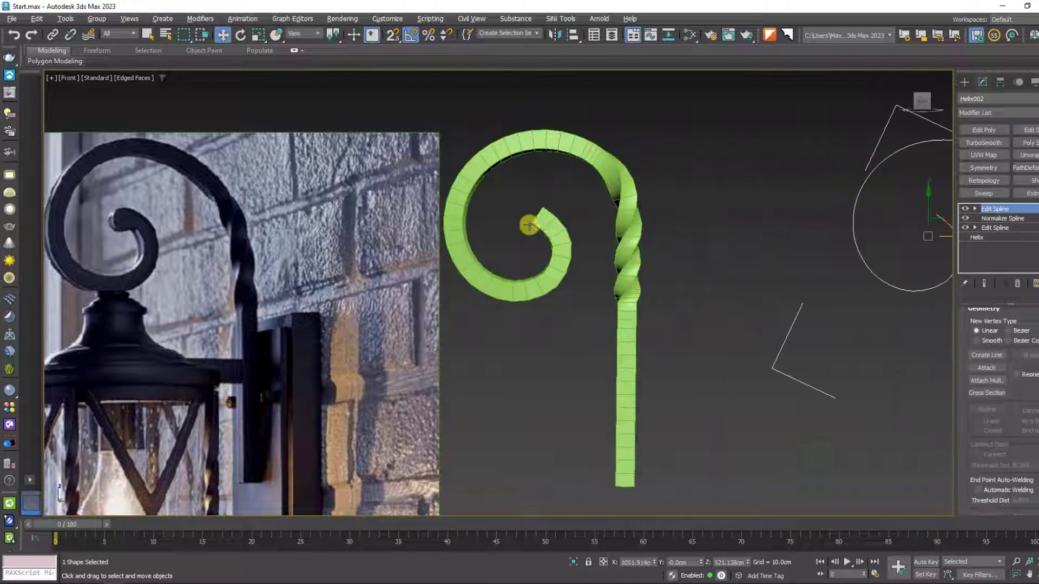
click(984, 129)
click(997, 405)
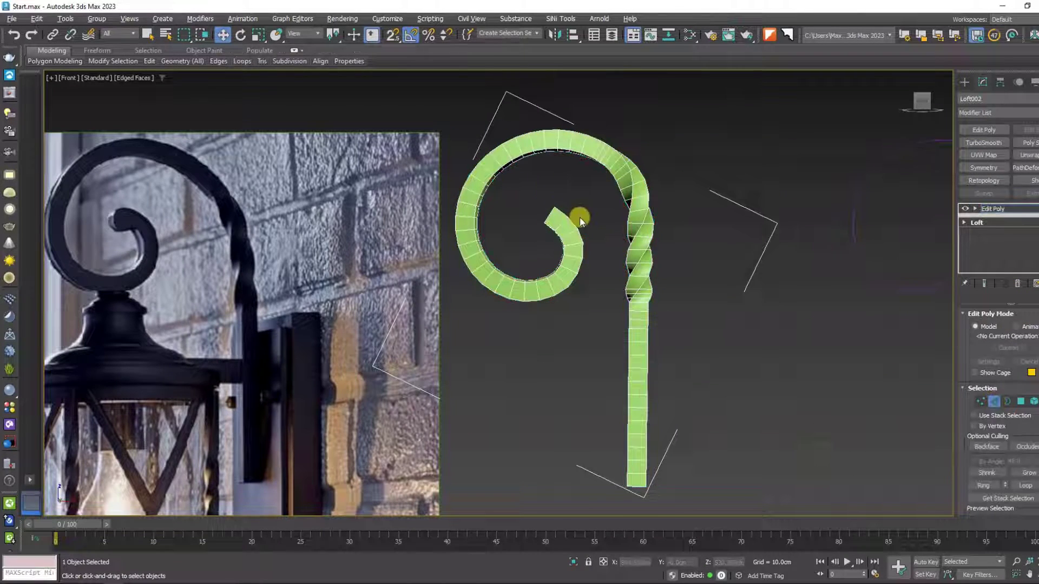
scroll(576, 221, up, 2)
click(295, 50)
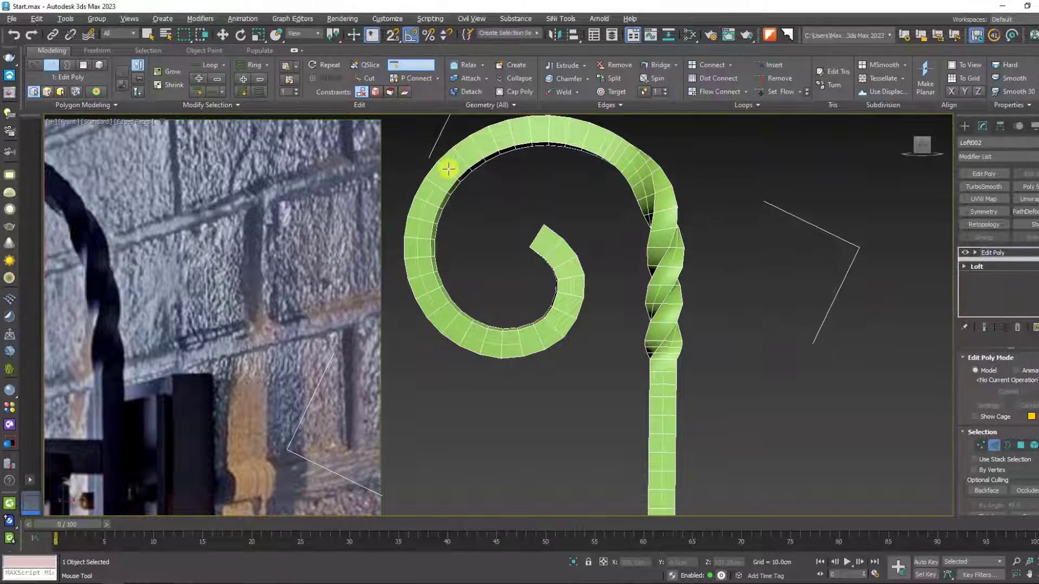
In straight-on Front view, box-select the vertices at the spiral's tip
mouse_move(580, 379)
middle_down()
mouse_move(648, 323)
mouse_move(789, 323)
mouse_move(745, 309)
mouse_move(680, 238)
mouse_move(710, 248)
middle_up()
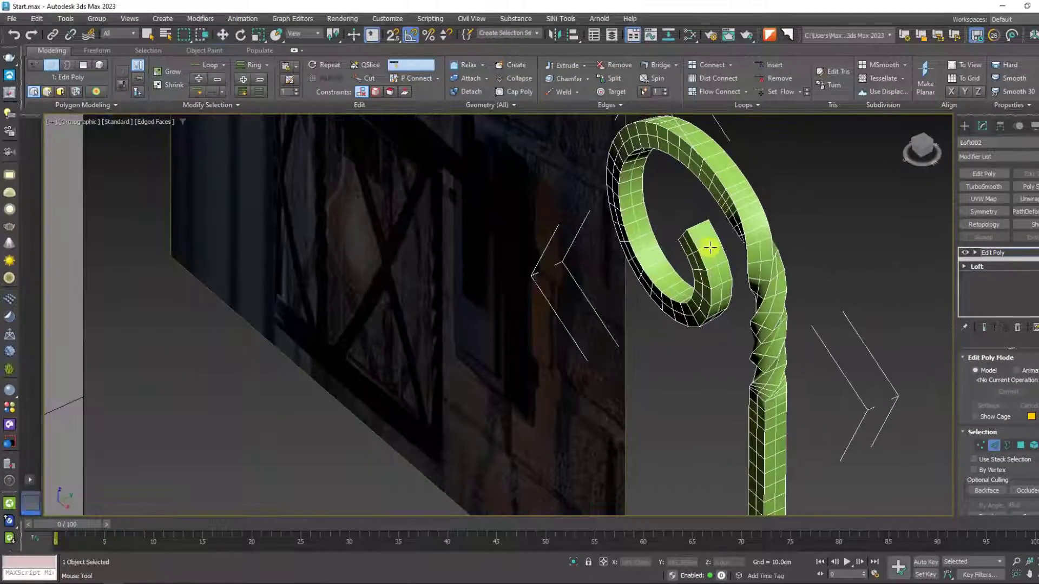
key(f)
scroll(475, 181, down, 2)
scroll(583, 268, up, 5)
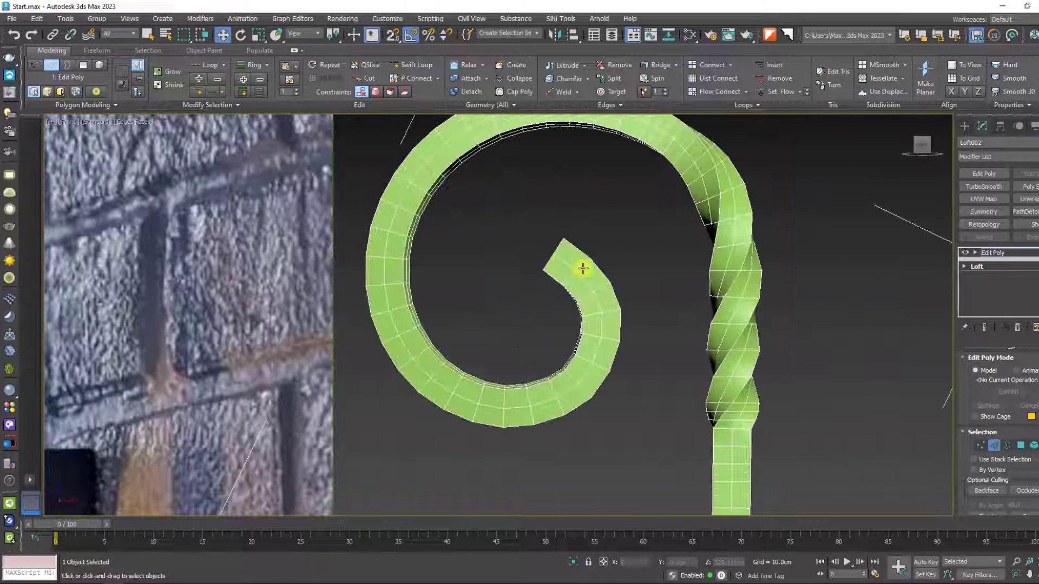
key(1)
drag(594, 277, 548, 221)
scroll(547, 220, down, 2)
middle_drag(547, 220, 729, 218)
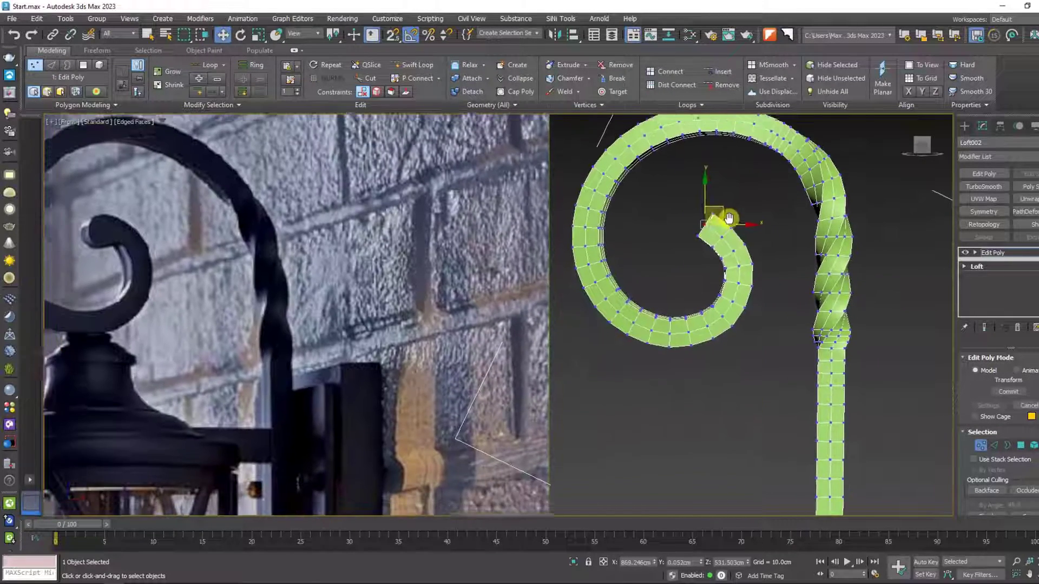
click(964, 125)
click(979, 143)
Draw a small guide circle at the spiral's inner tip and switch to wireframe
click(984, 228)
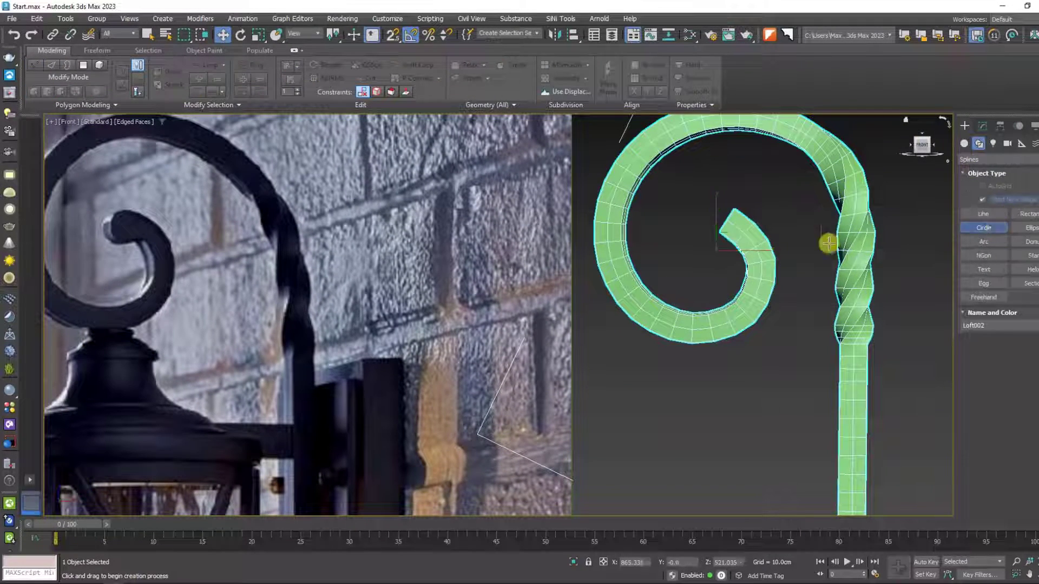
drag(724, 230, 730, 248)
key(F3)
scroll(749, 242, up, 3)
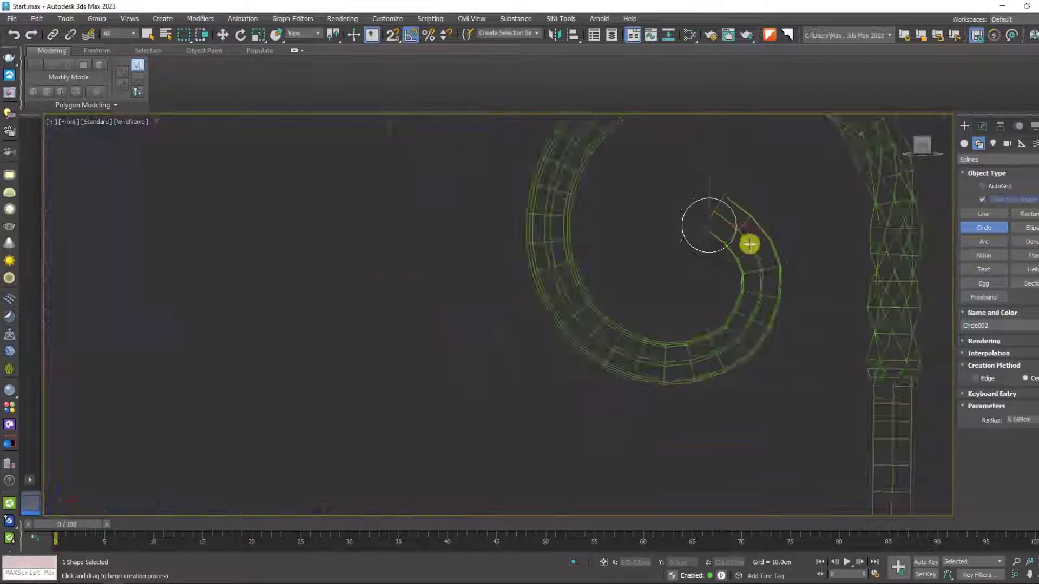
scroll(712, 202, up, 2)
Select Loft002 and work on its tip vertices in Edit Poly vertex mode
key(w)
click(732, 202)
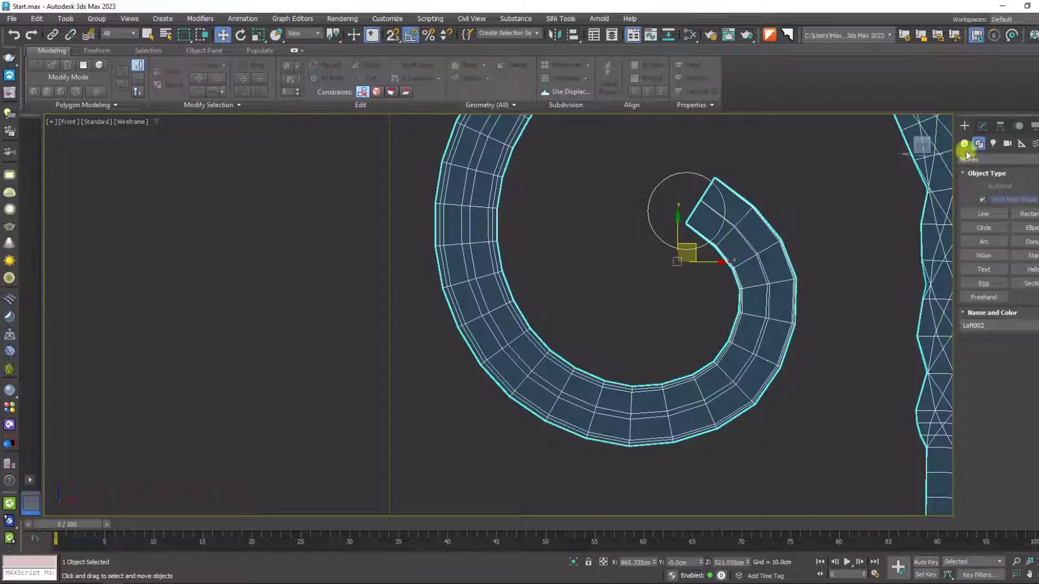
click(983, 125)
click(981, 444)
scroll(711, 189, up, 2)
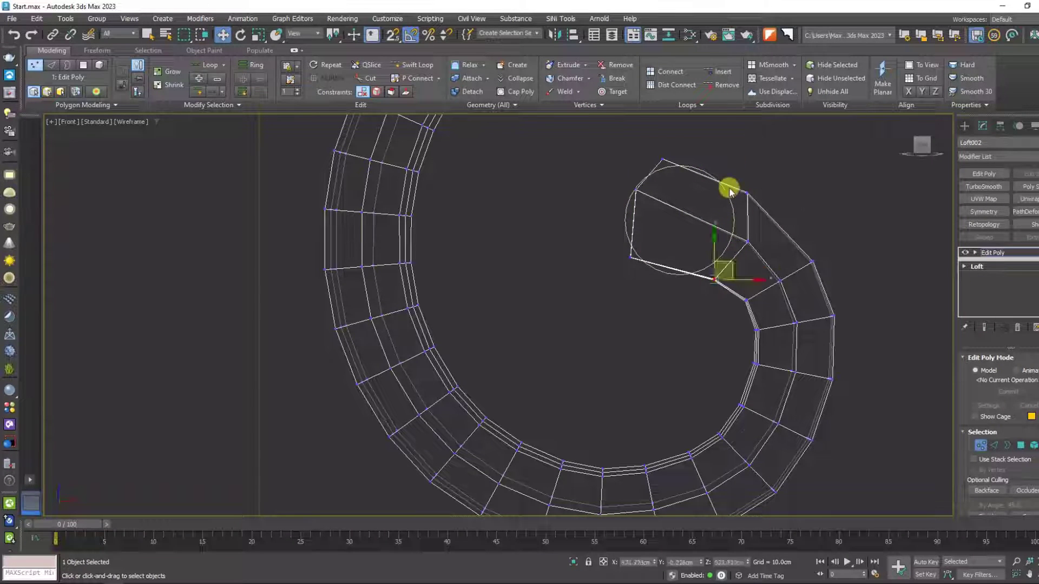
key(2)
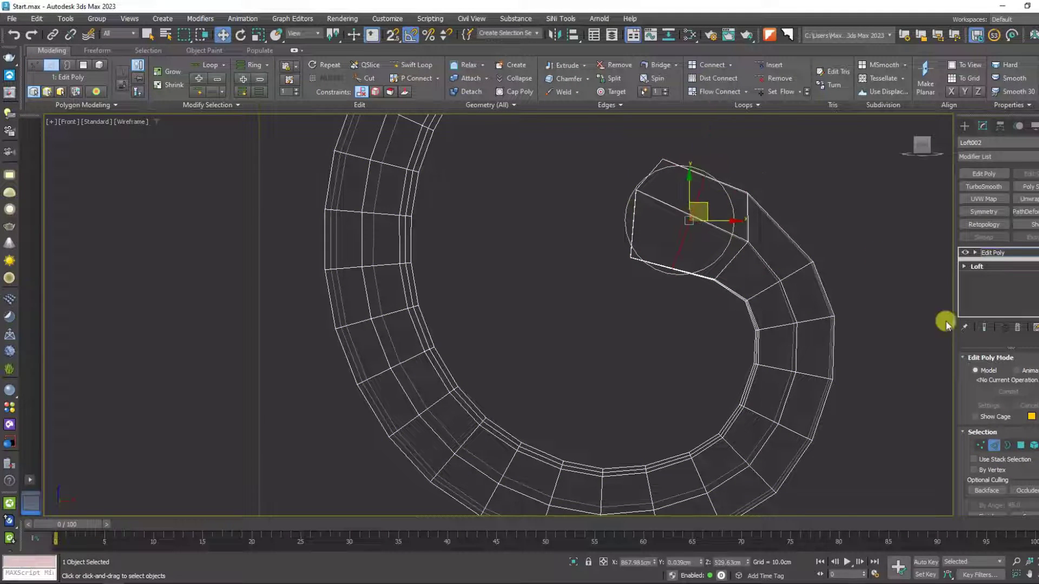
key(1)
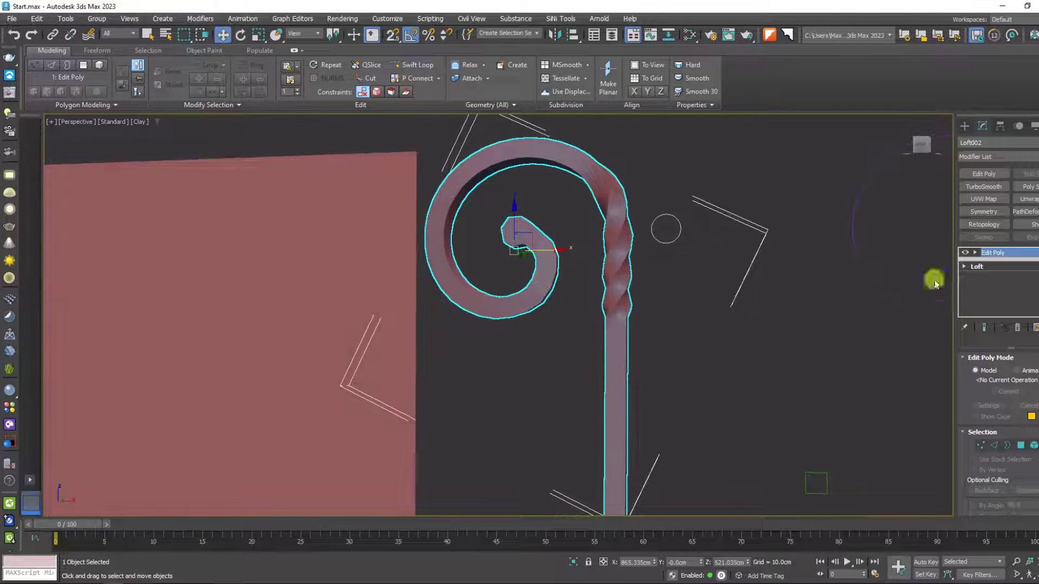
Preview TurboSmooth on the scroll, undo it, and show edged faces over the shading
click(966, 187)
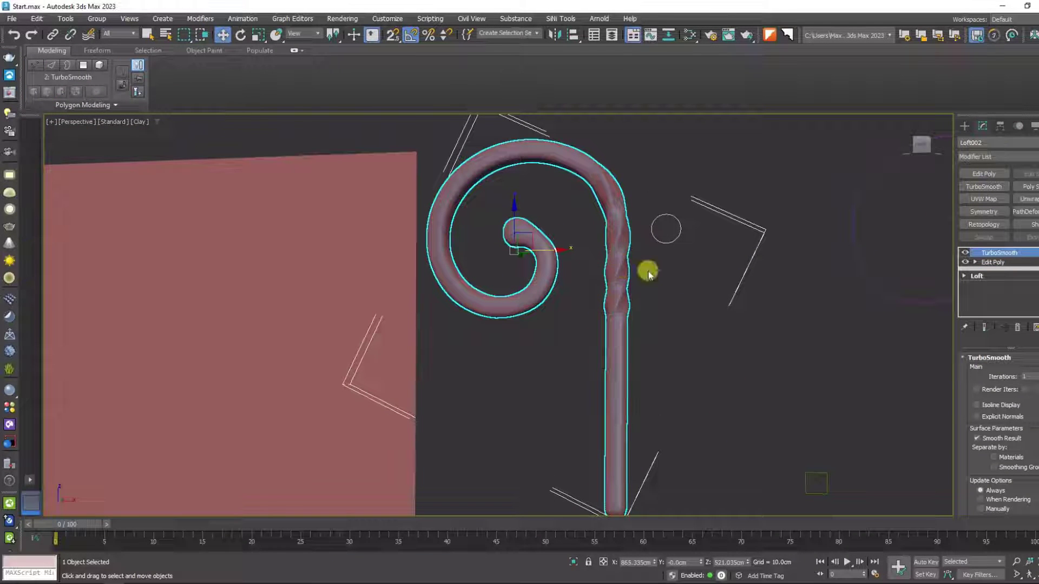
key(ctrl+z)
scroll(650, 328, down, 1)
key(F4)
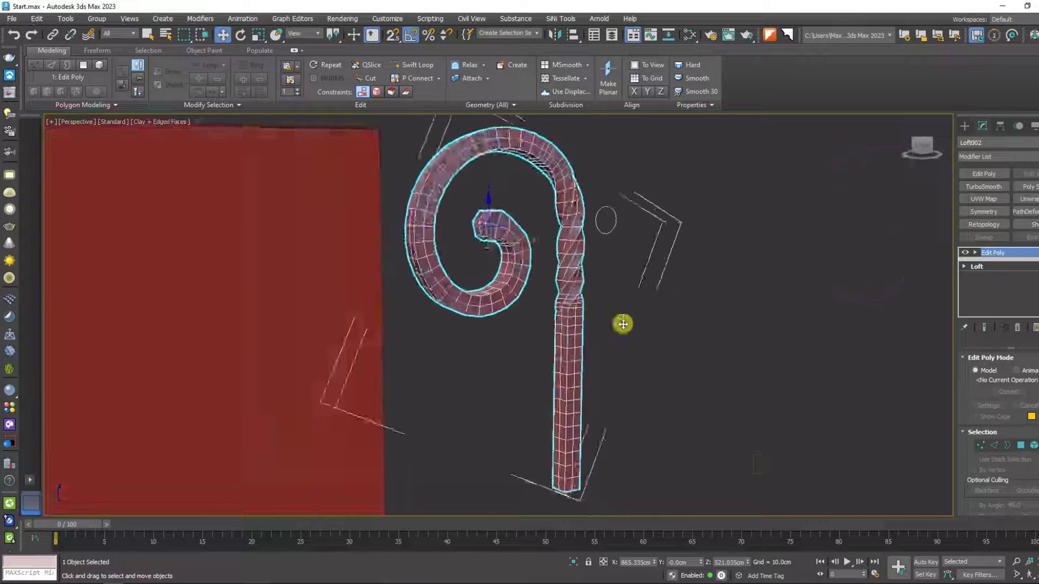
scroll(621, 324, up, 3)
Switch the second Edit Poly to Edge mode and orbit the staff to pick its edges
click(995, 446)
mouse_move(562, 509)
middle_down()
mouse_move(559, 387)
mouse_move(457, 373)
mouse_move(334, 388)
mouse_move(383, 257)
mouse_move(332, 236)
middle_up()
scroll(548, 406, up, 4)
key(shift+F3)
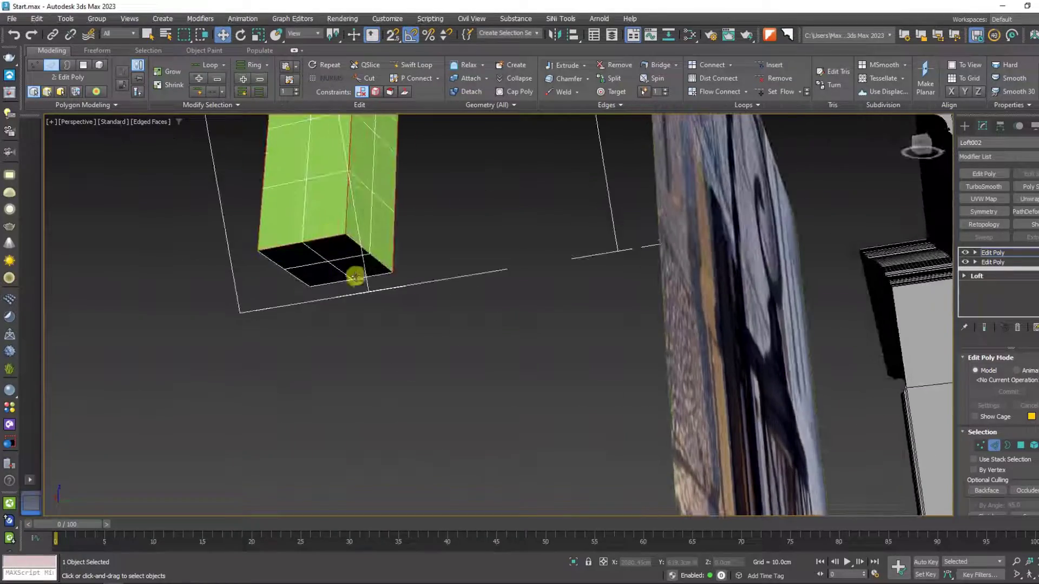
scroll(303, 282, down, 10)
mouse_move(303, 282)
alt+middle_down()
mouse_move(452, 297)
mouse_move(722, 300)
alt+middle_up()
scroll(464, 243, up, 5)
scroll(470, 264, up, 3)
scroll(470, 263, down, 8)
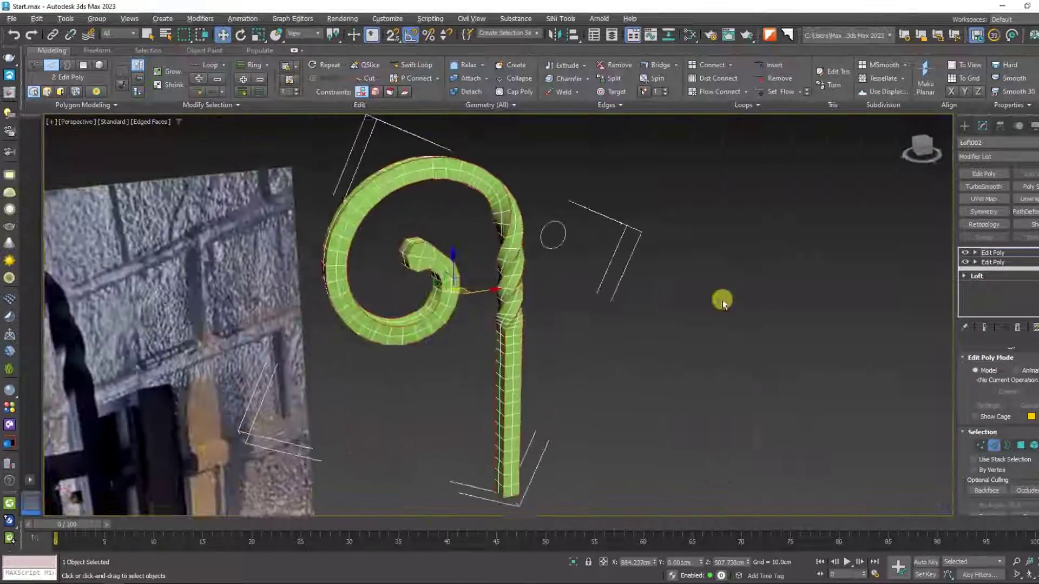
scroll(433, 209, up, 8)
Chamfer the selected edges by 0.12 cm with 1 segment
click(1003, 405)
scroll(406, 204, up, 2)
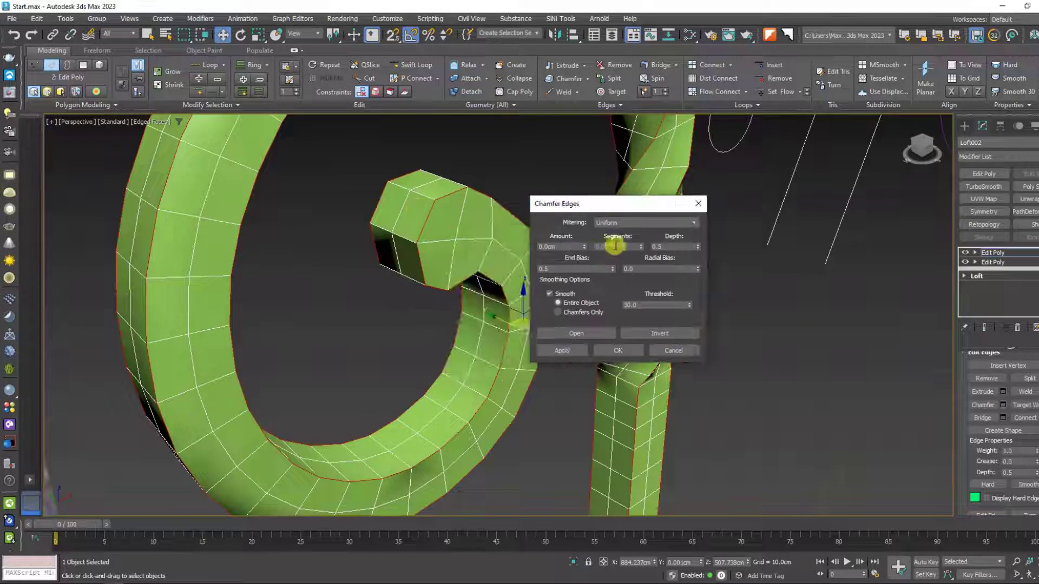
scroll(441, 241, up, 3)
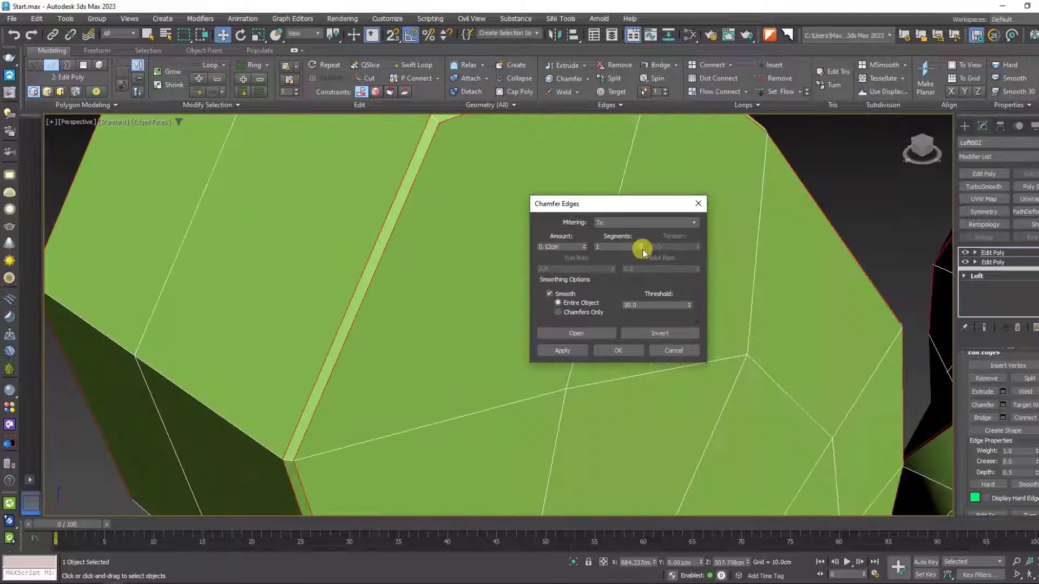
scroll(441, 241, down, 6)
click(615, 351)
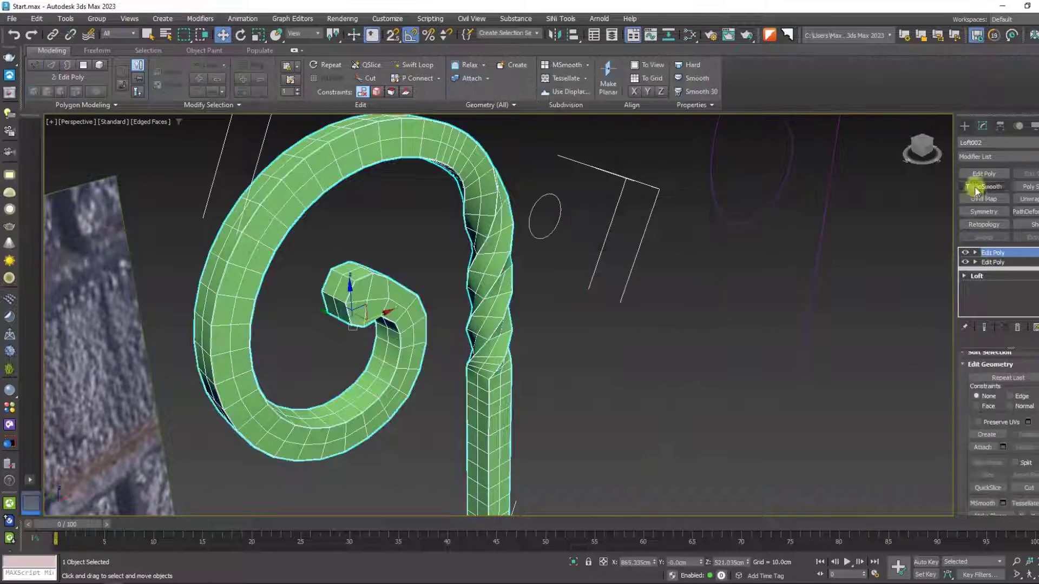
Add a 2-iteration TurboSmooth and inspect the scroll in Clay shading from the front
click(984, 186)
scroll(463, 325, down, 3)
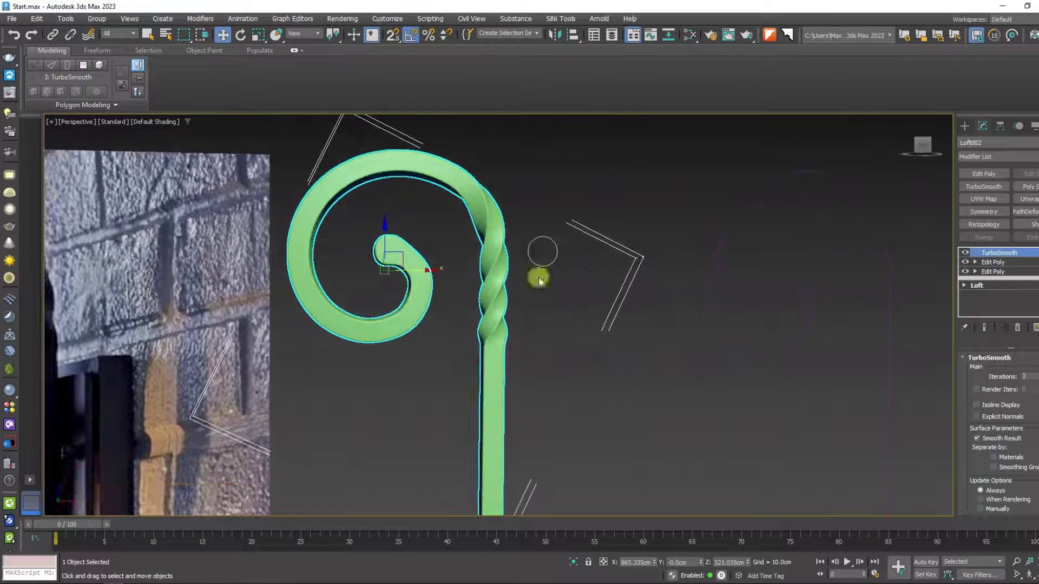
scroll(539, 280, up, 2)
click(163, 122)
click(179, 197)
scroll(325, 249, down, 2)
middle_drag(325, 249, 423, 303)
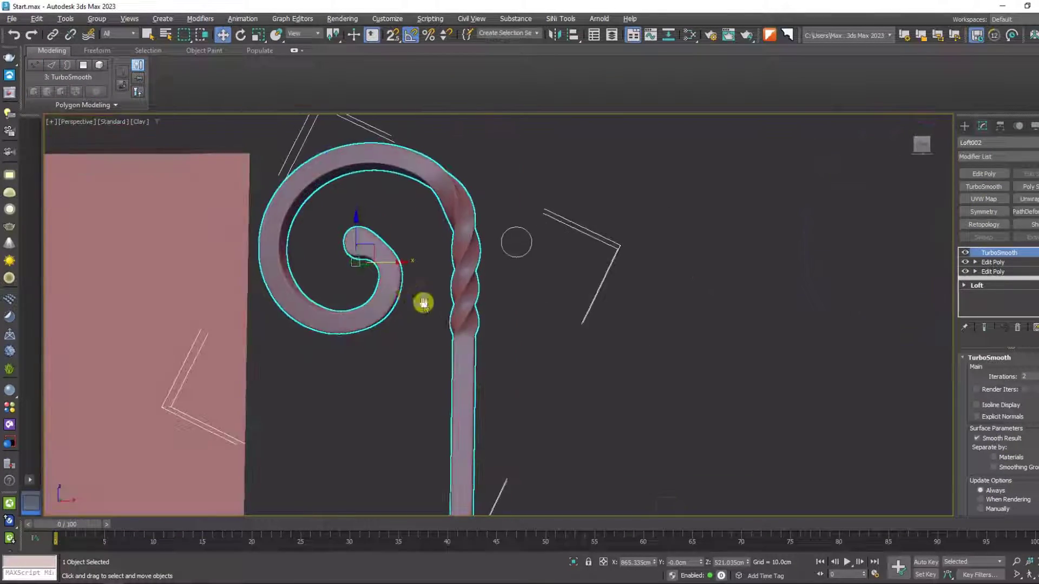
key(F3)
key(f)
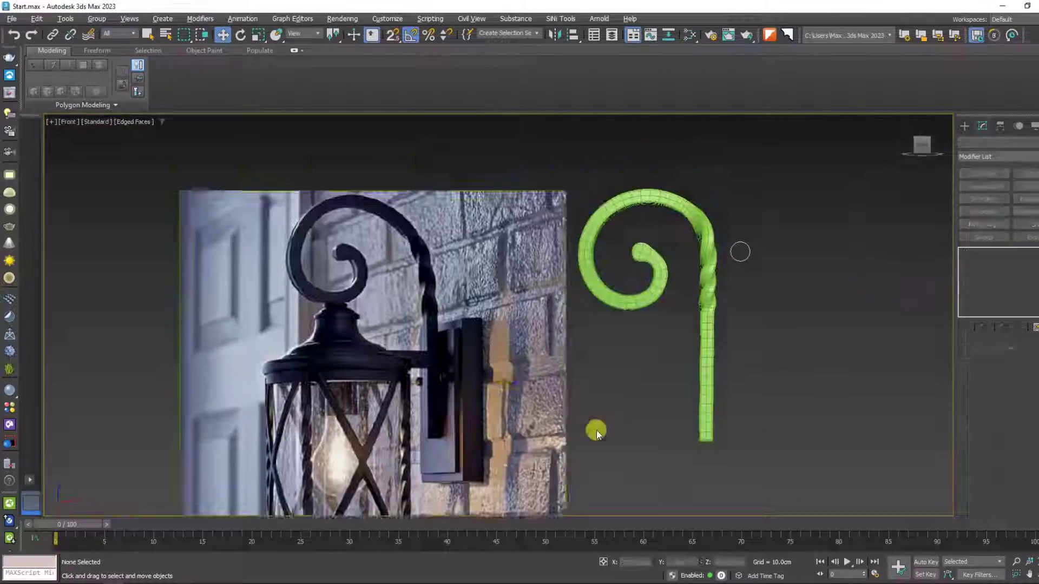